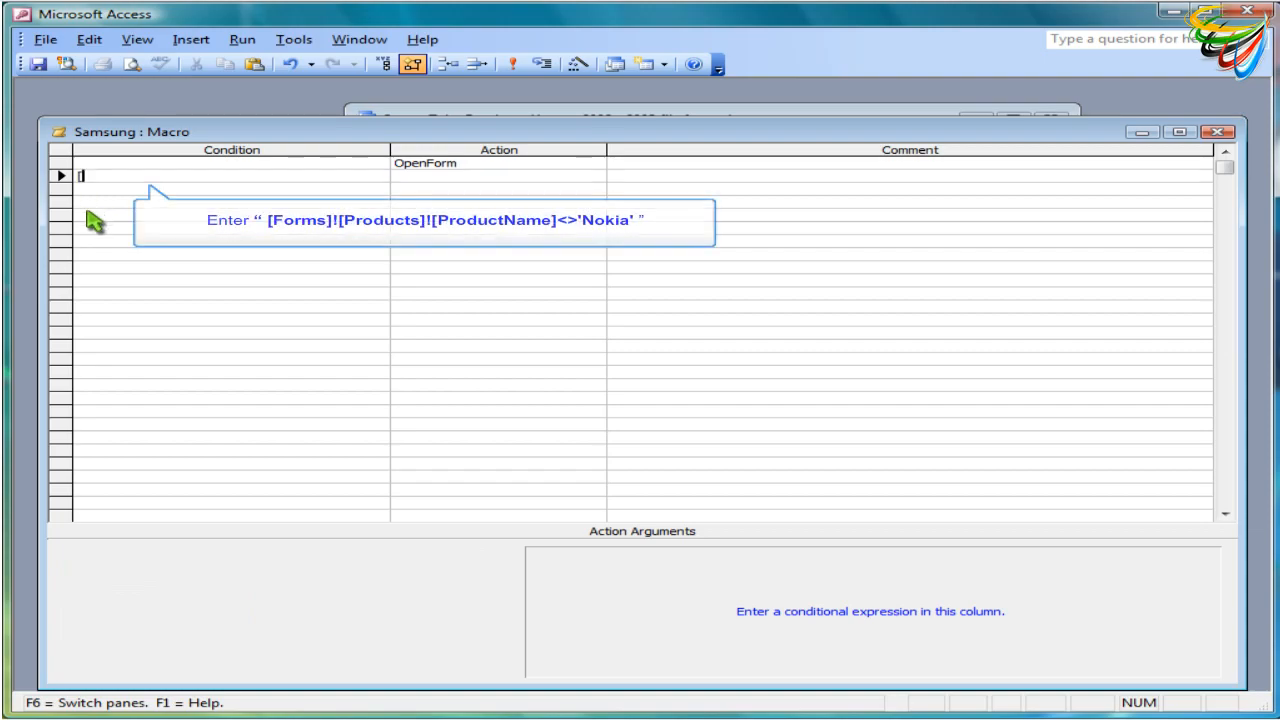
Complete the condition in the Samsung macro's second row as [Forms]![Products]![ProductName]<>"NOKIA"
{"action": "type", "text": "s"}
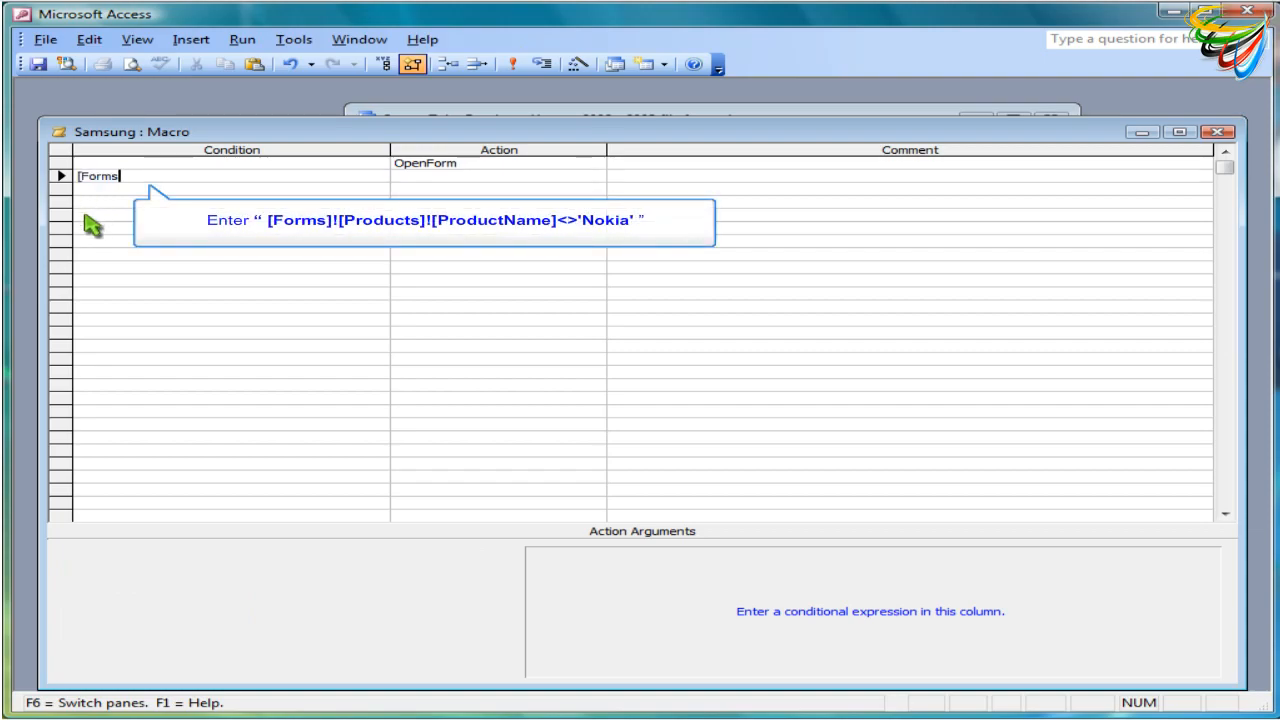
{"action": "type", "text": "]![Products"}
{"action": "type", "text": "]!["}
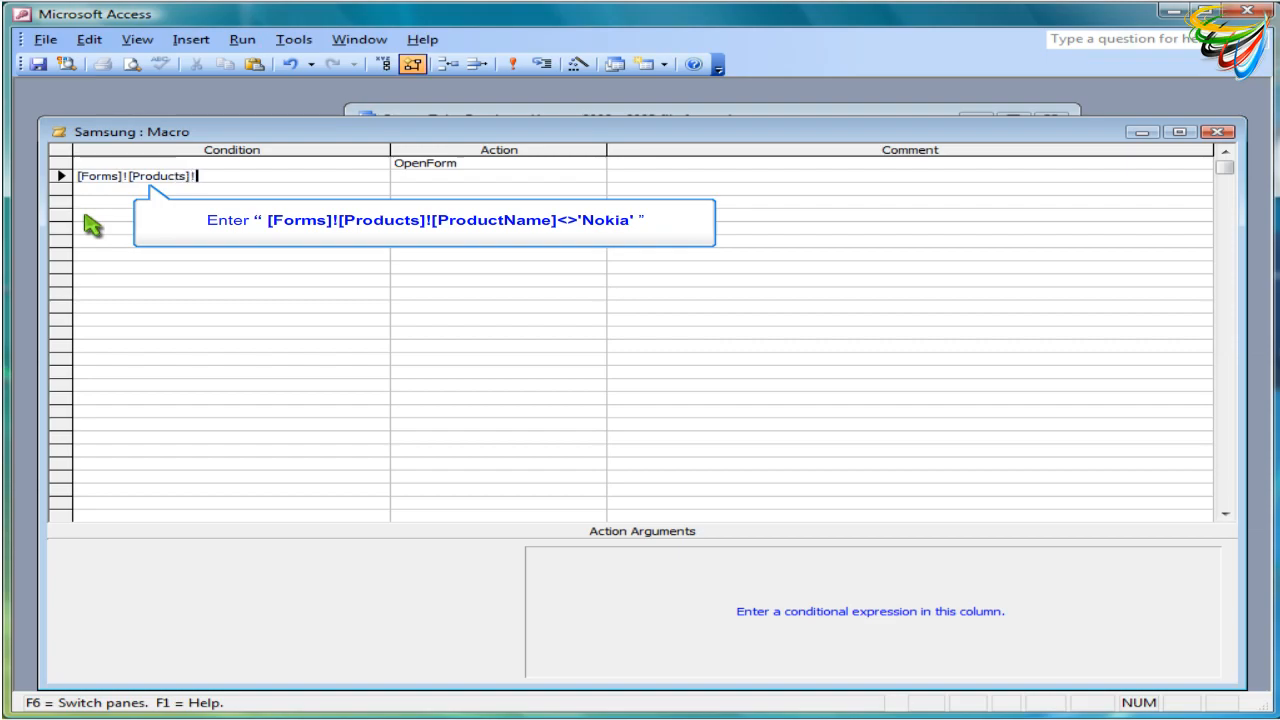
{"action": "type", "text": "ProductName] <"}
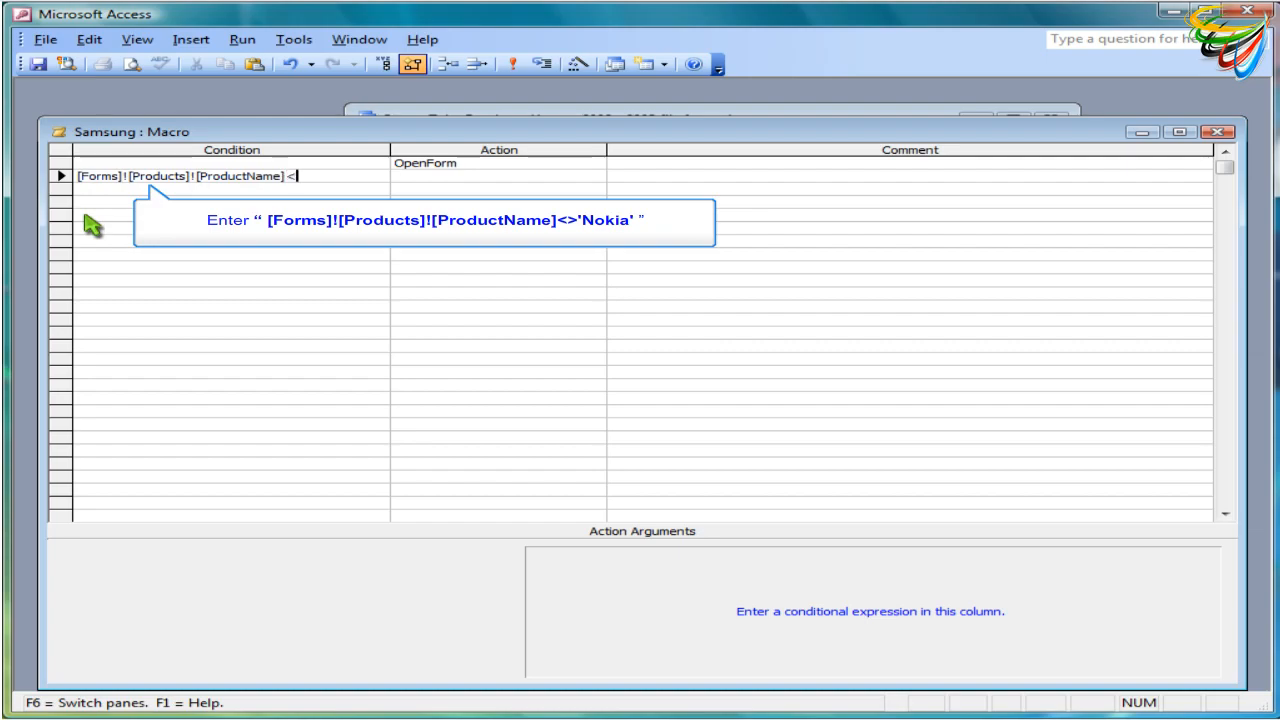
{"action": "type", "text": ">"}
{"action": "type", "text": "'N"}
{"action": "type", "text": "OKI"}
{"action": "type", "text": "A"}
{"action": "type", "text": "'"}
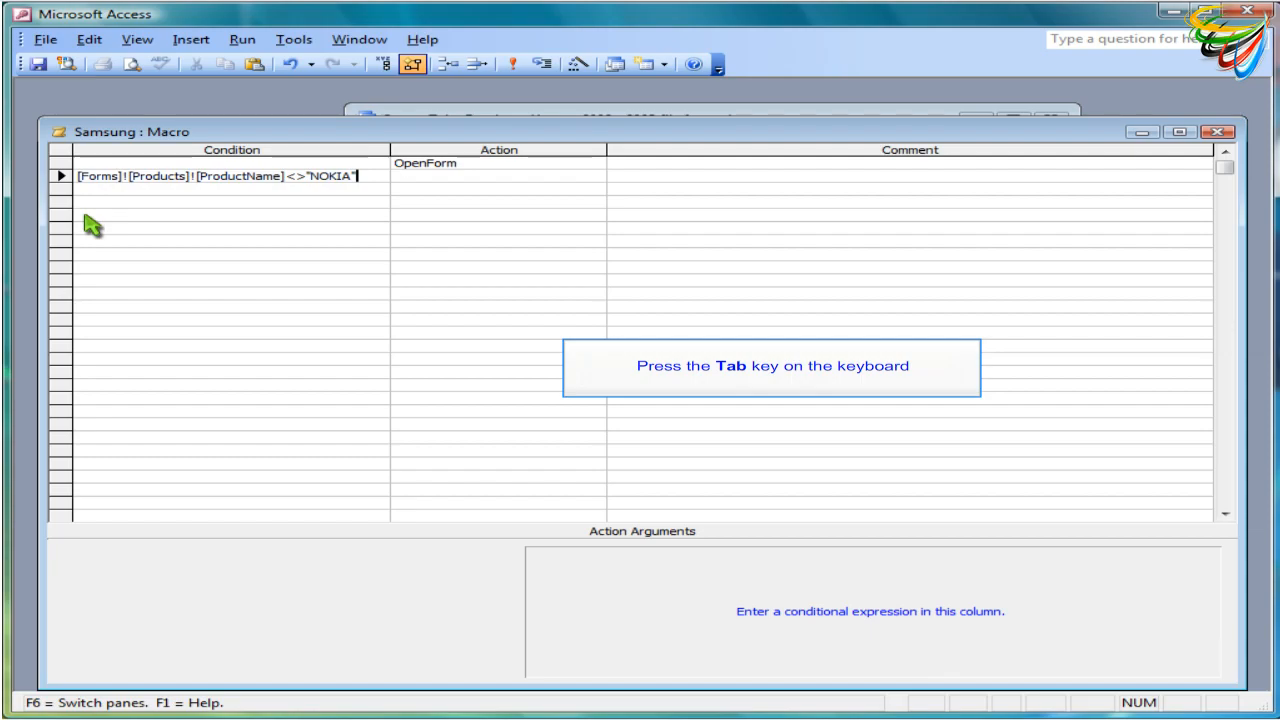
Assign the MsgBox action to the second row with the message "Nokia Goods are absent"
{"action": "key", "text": "Tab"}
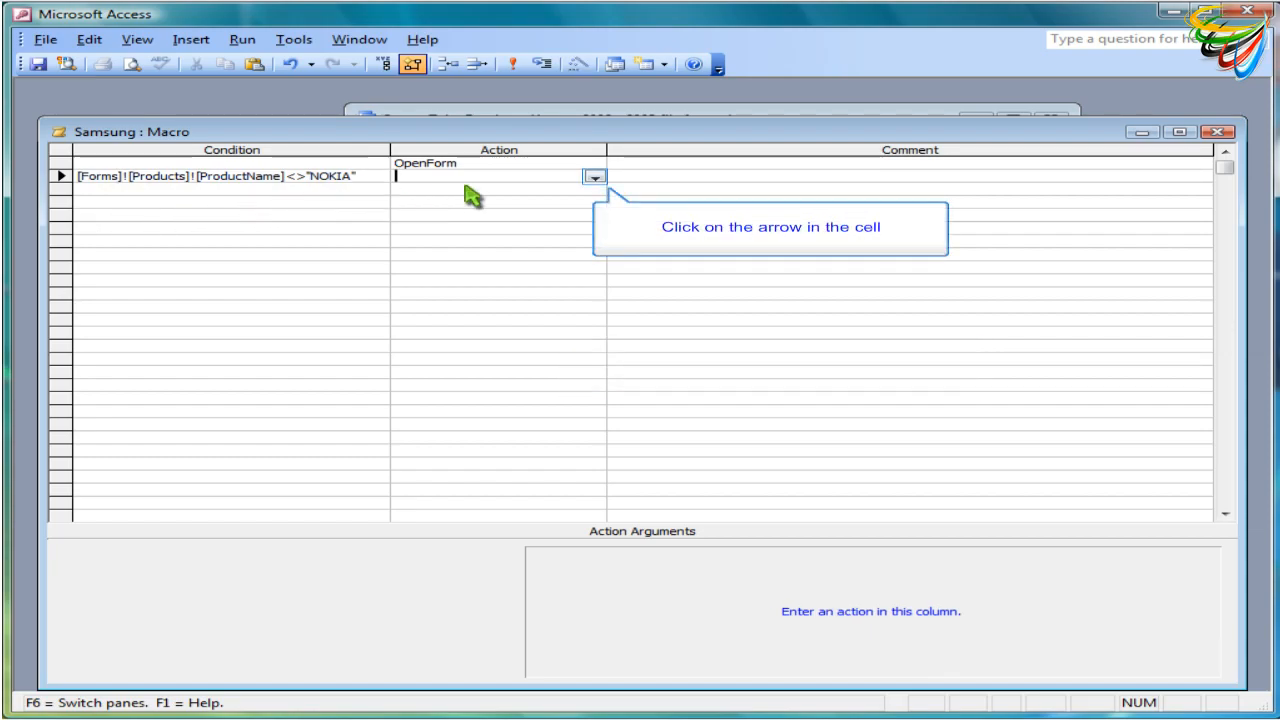
{"action": "left_click", "coordinate": [595, 177]}
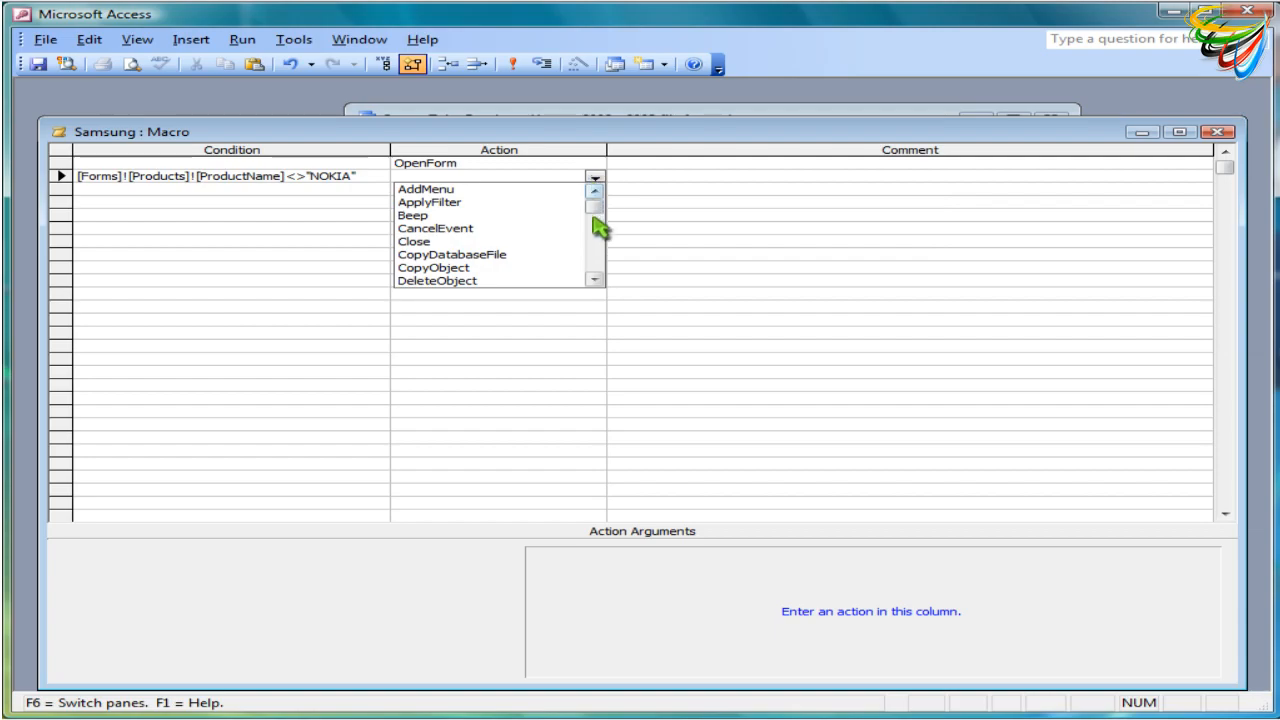
{"action": "left_click_drag", "start_coordinate": [594, 207], "coordinate": [594, 224]}
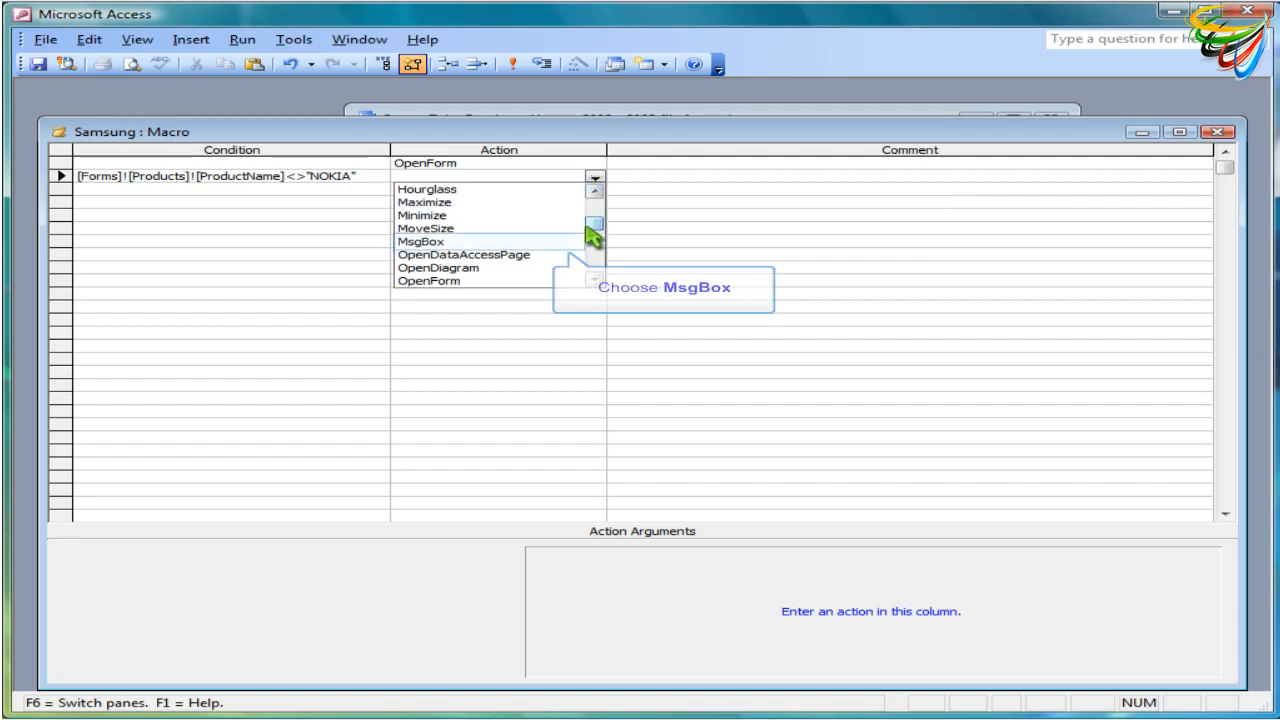
{"action": "left_click", "coordinate": [497, 241]}
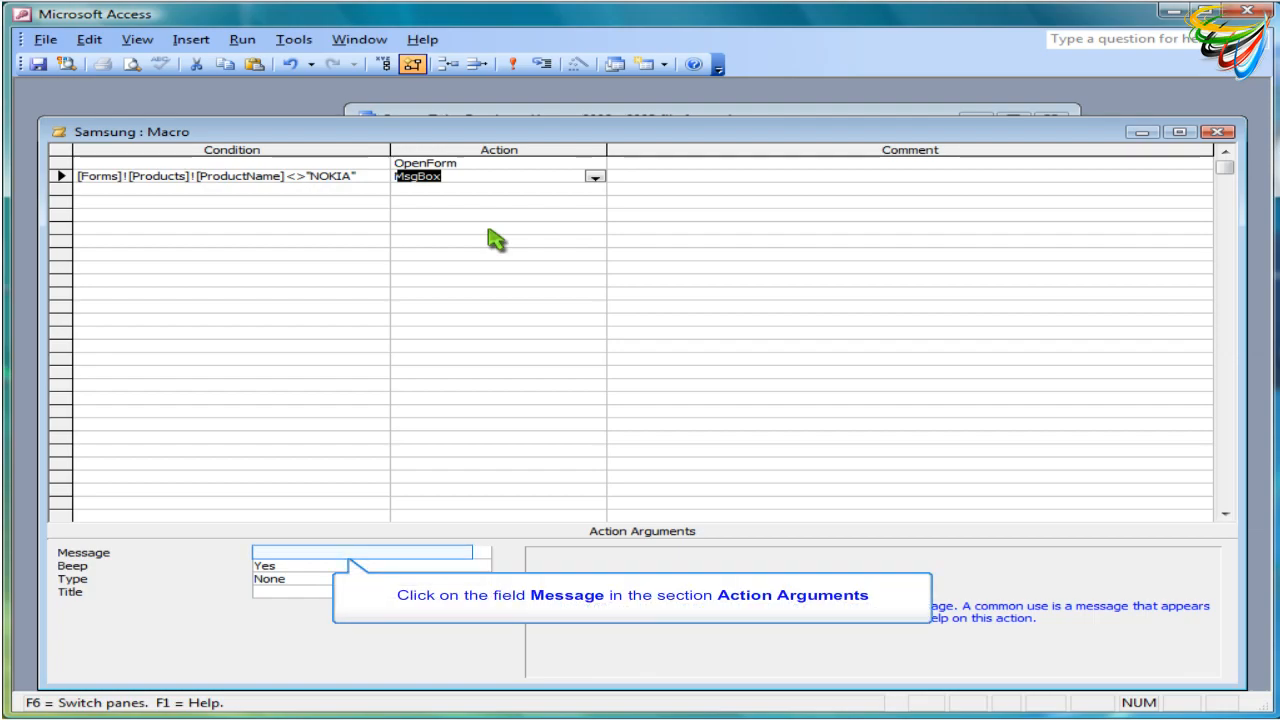
{"action": "left_click", "coordinate": [298, 552]}
{"action": "type", "text": "No"}
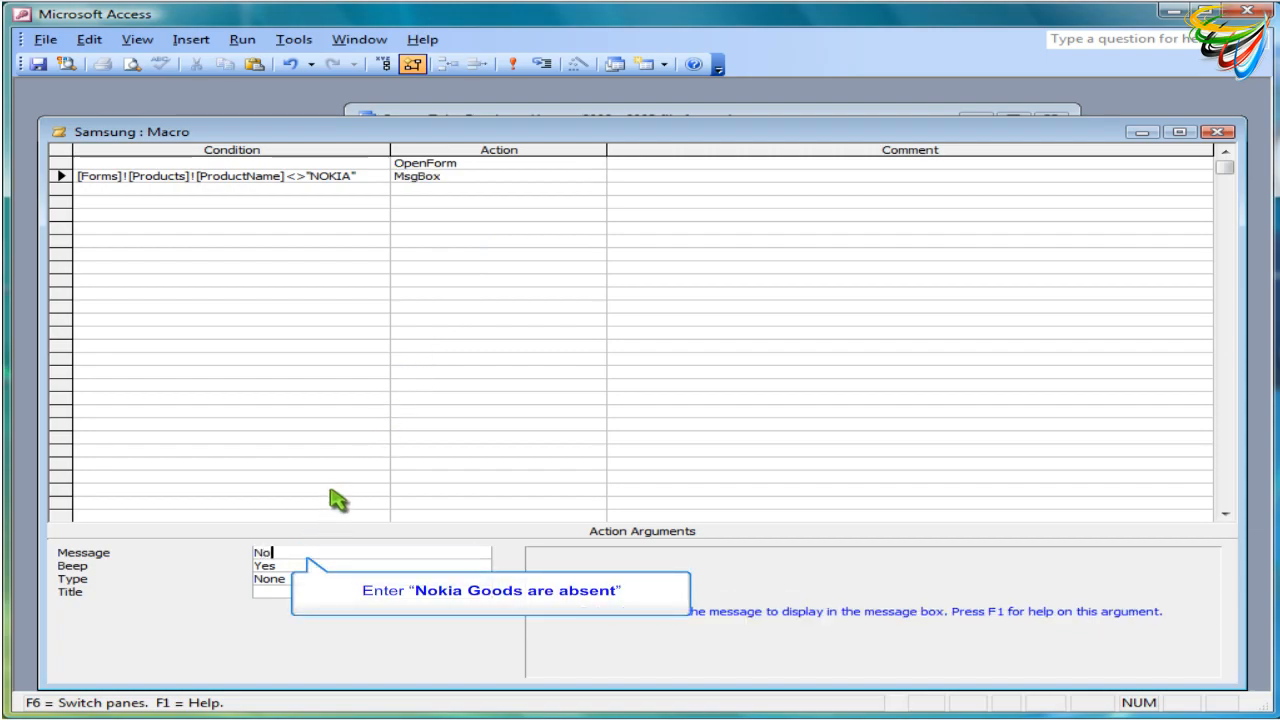
{"action": "type", "text": "kia Goods are absent"}
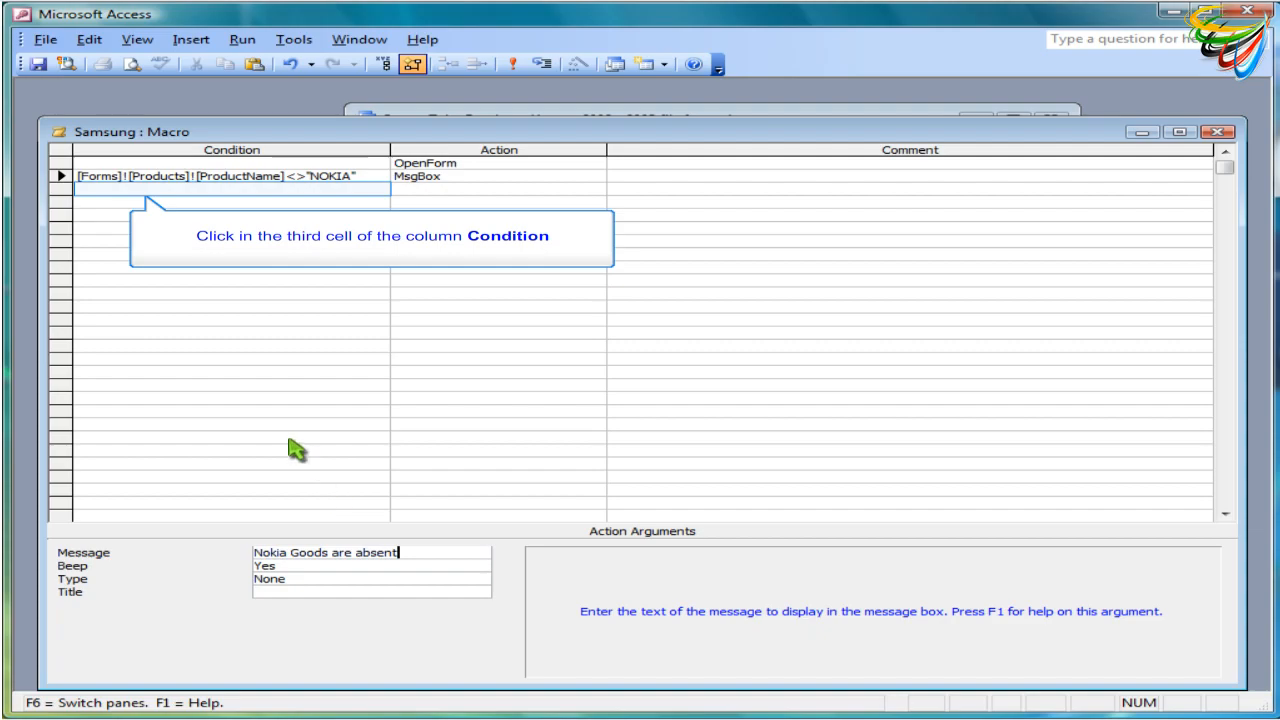
Fill the macro's third row with the condition "..." and the Close action
{"action": "left_click", "coordinate": [84, 189]}
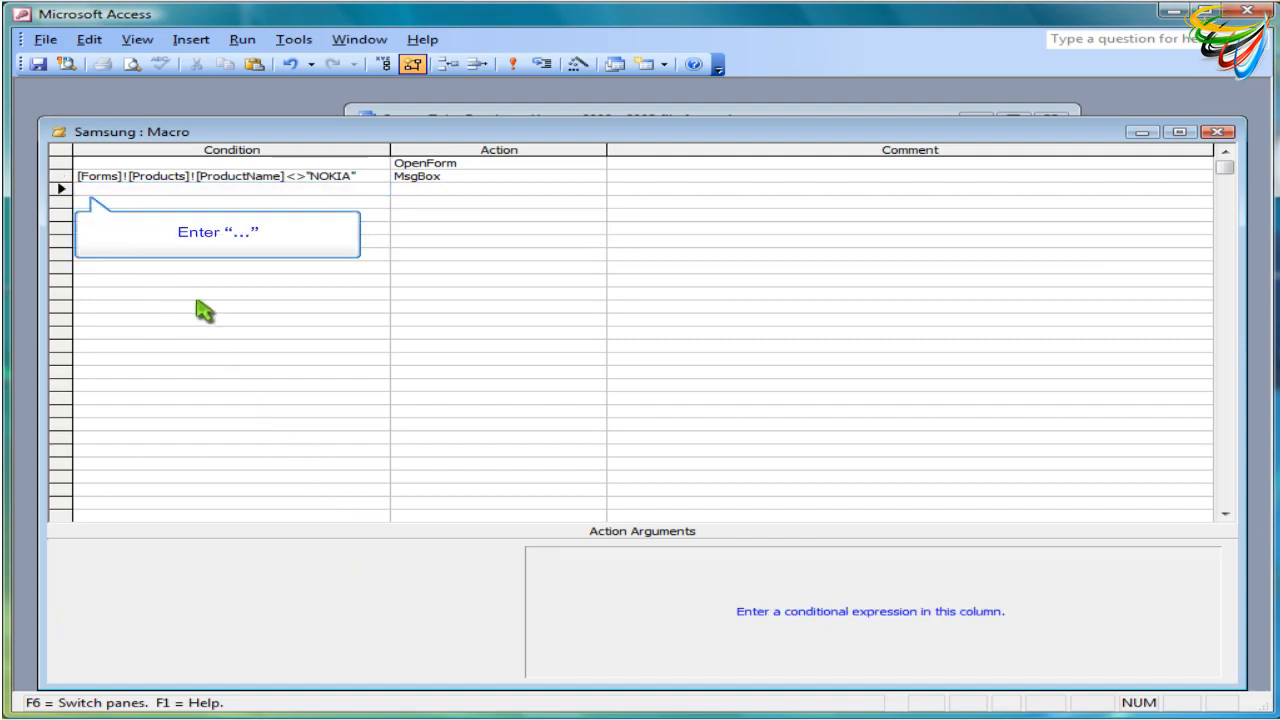
{"action": "type", "text": "..."}
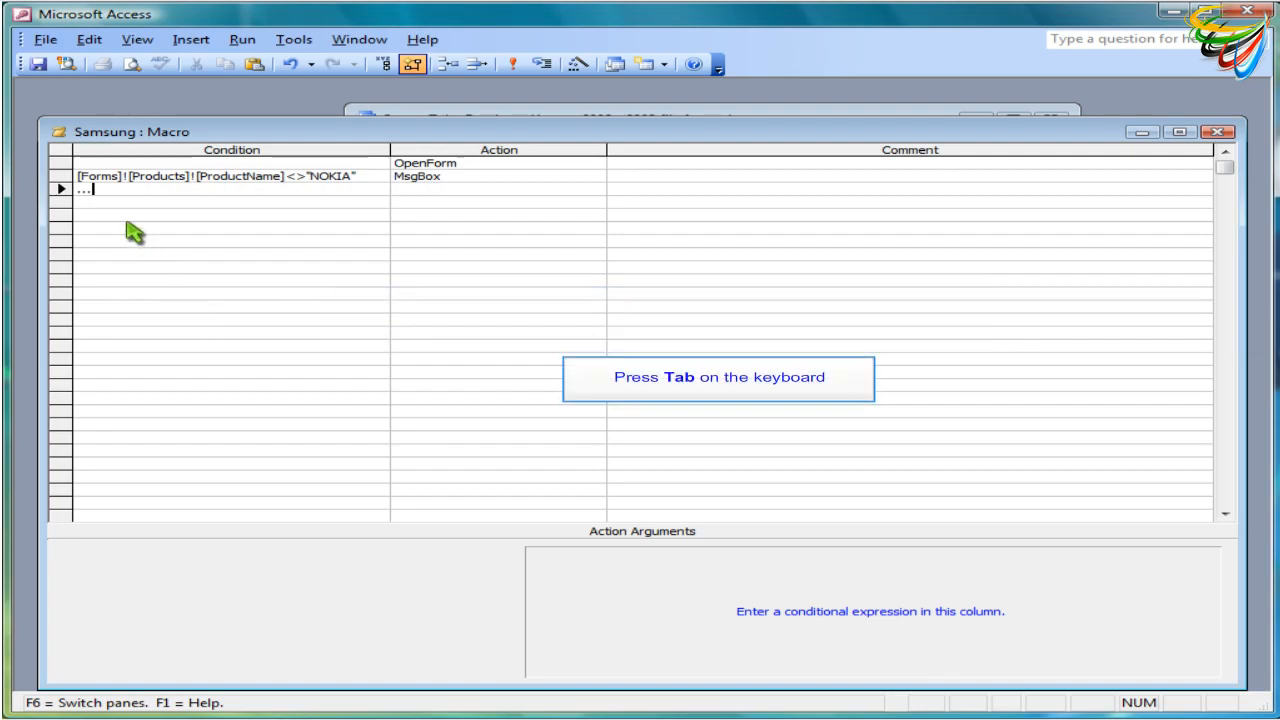
{"action": "key", "text": "Tab"}
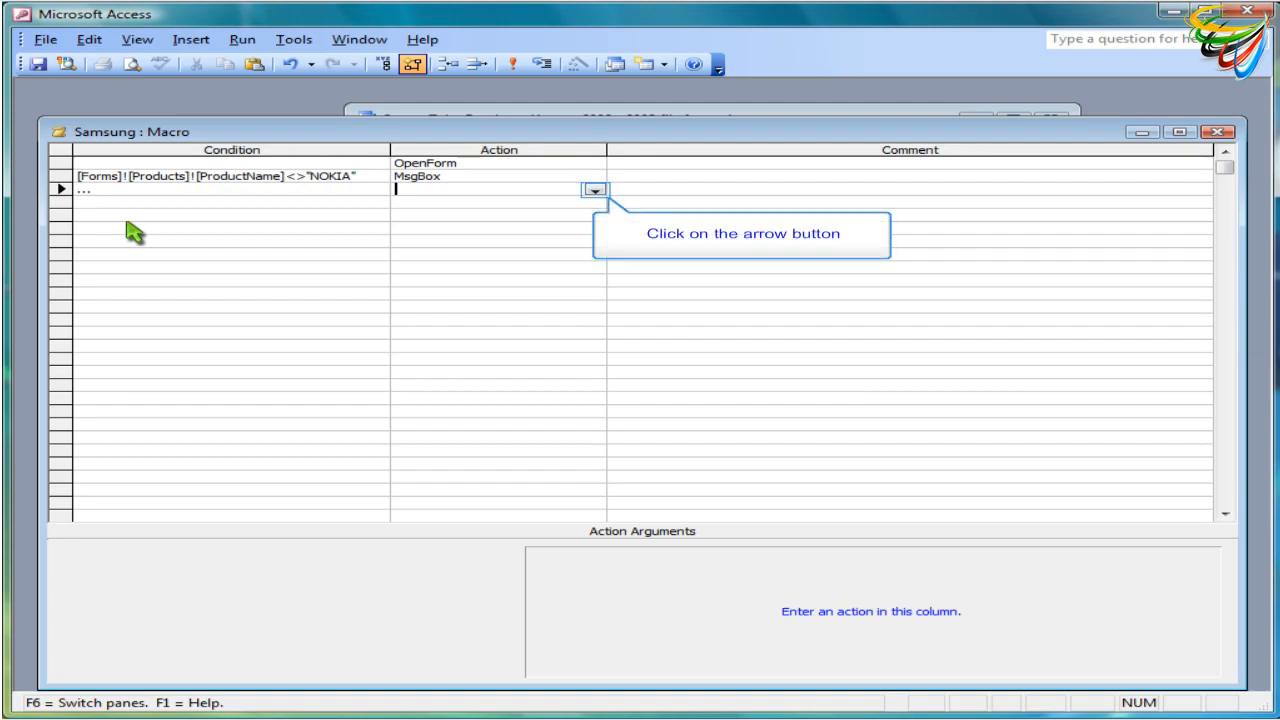
{"action": "left_click", "coordinate": [595, 190]}
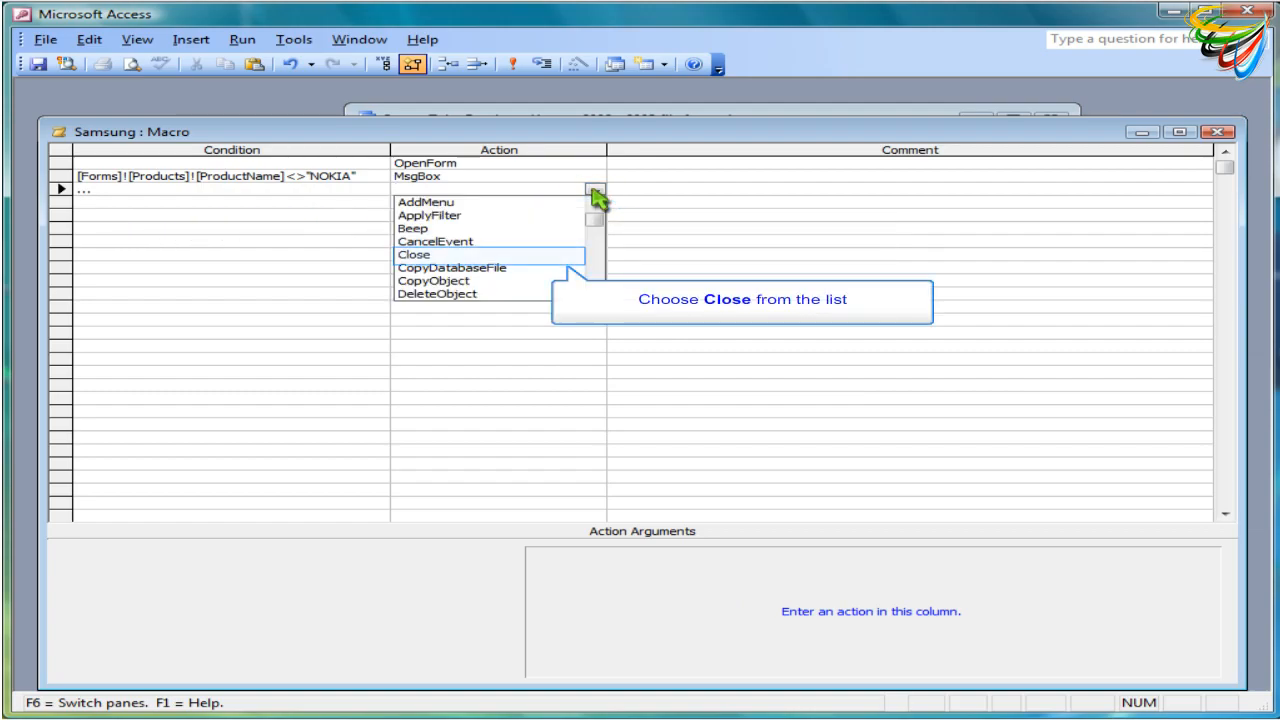
{"action": "left_click", "coordinate": [508, 255]}
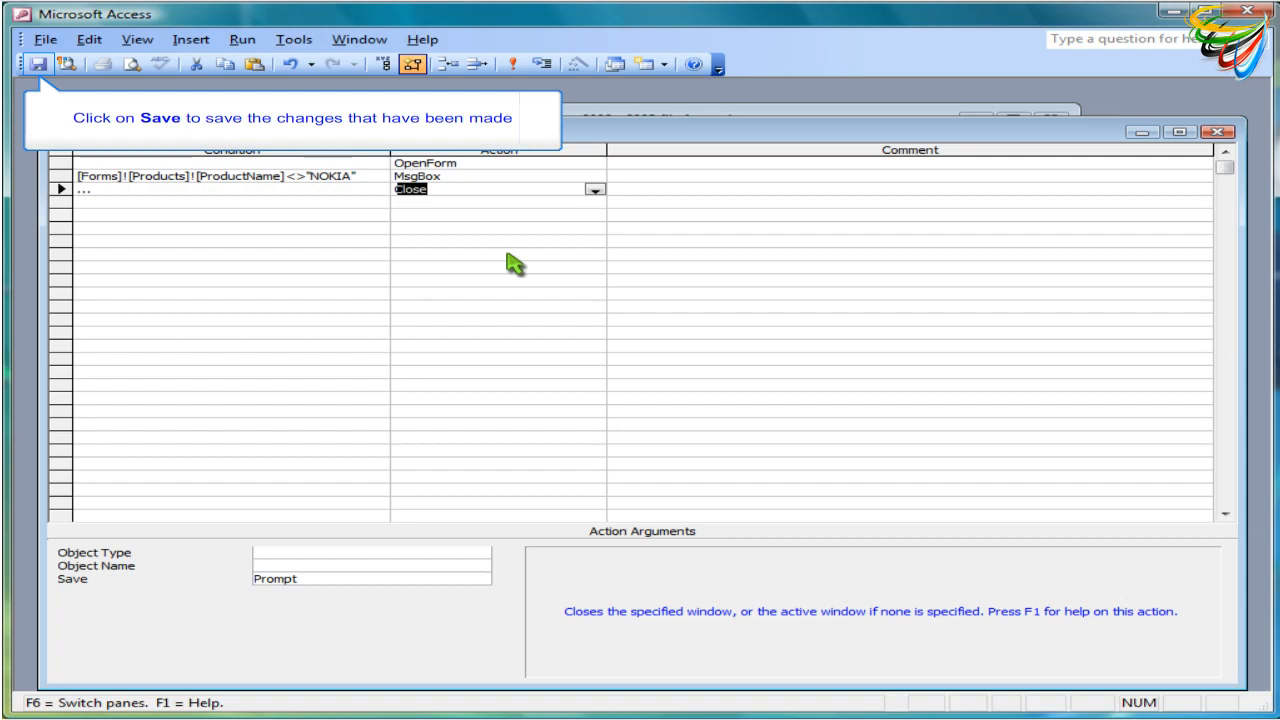
Save the Samsung macro, run it and dismiss its message box
{"action": "left_click", "coordinate": [38, 65]}
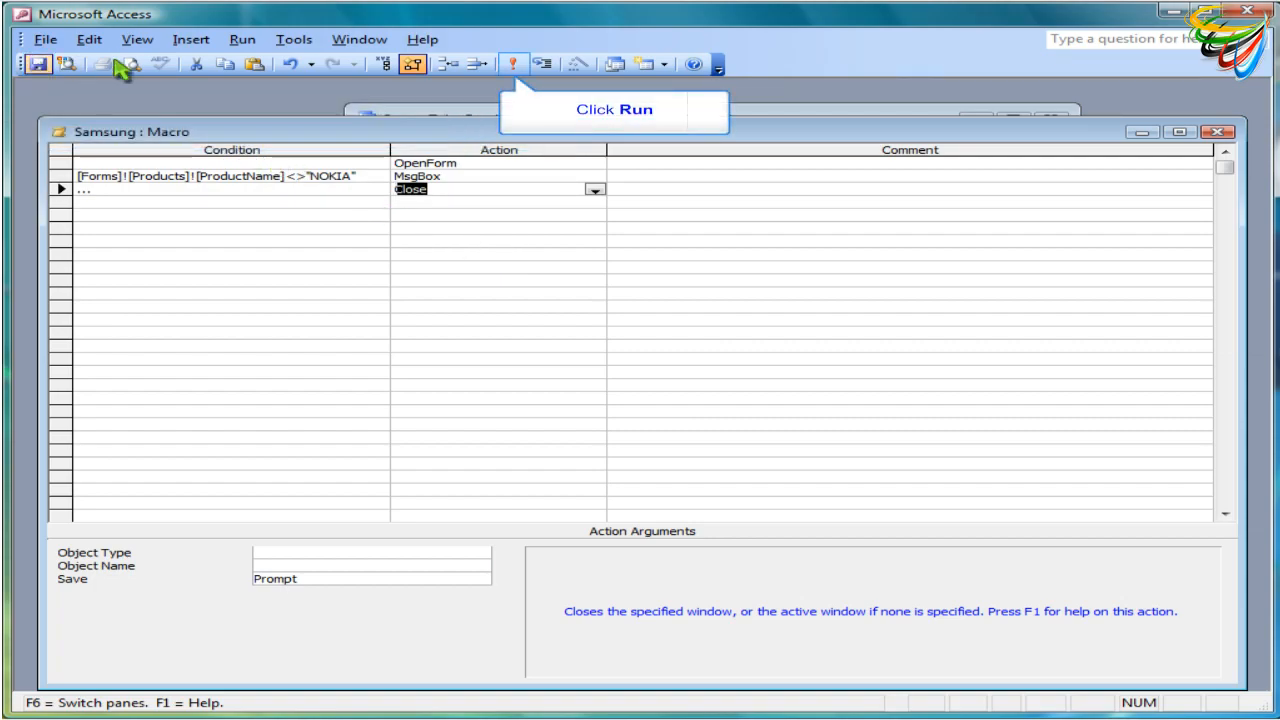
{"action": "left_click", "coordinate": [516, 66]}
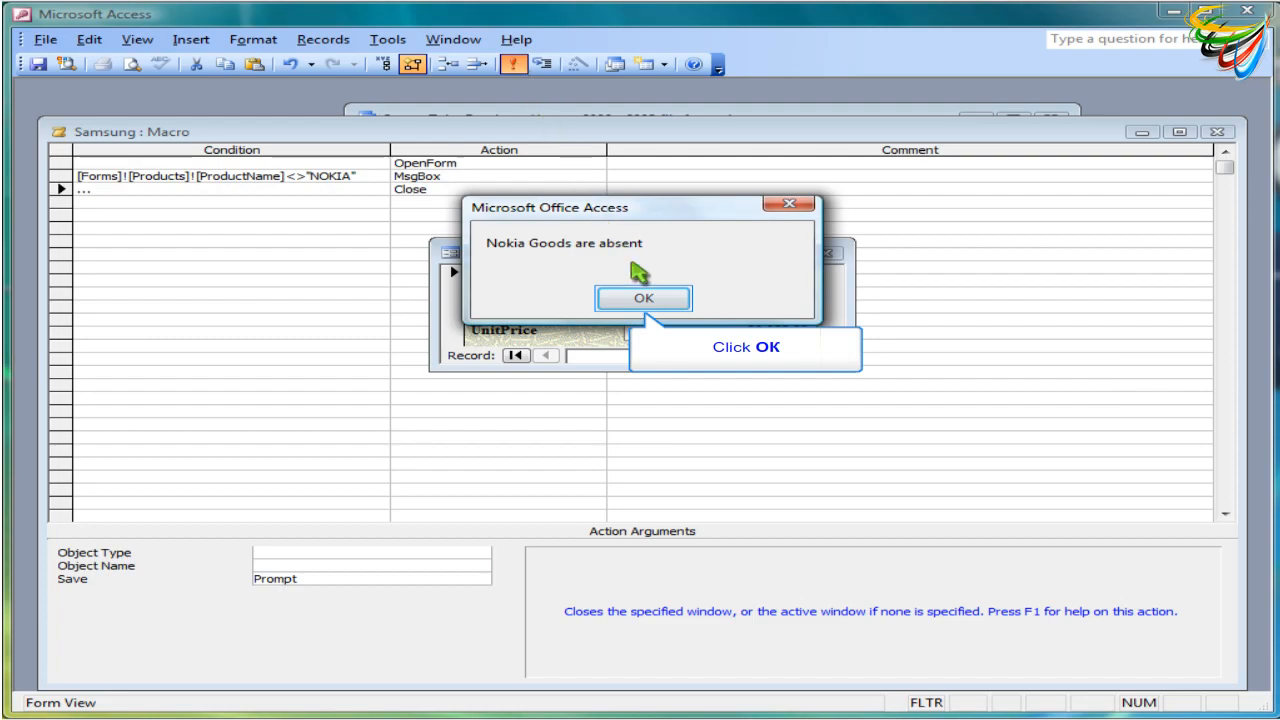
{"action": "left_click", "coordinate": [640, 300]}
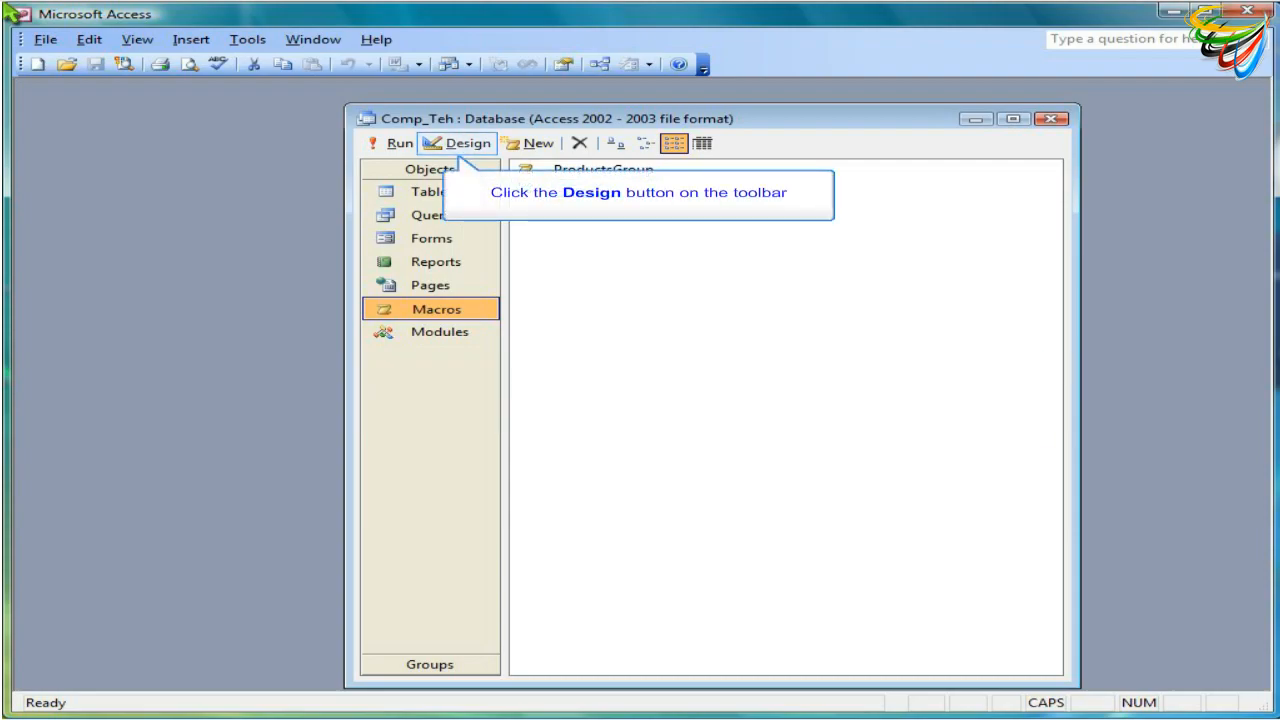
Open the Samsung macro in design view and start it in Single Step mode
{"action": "left_click", "coordinate": [470, 145]}
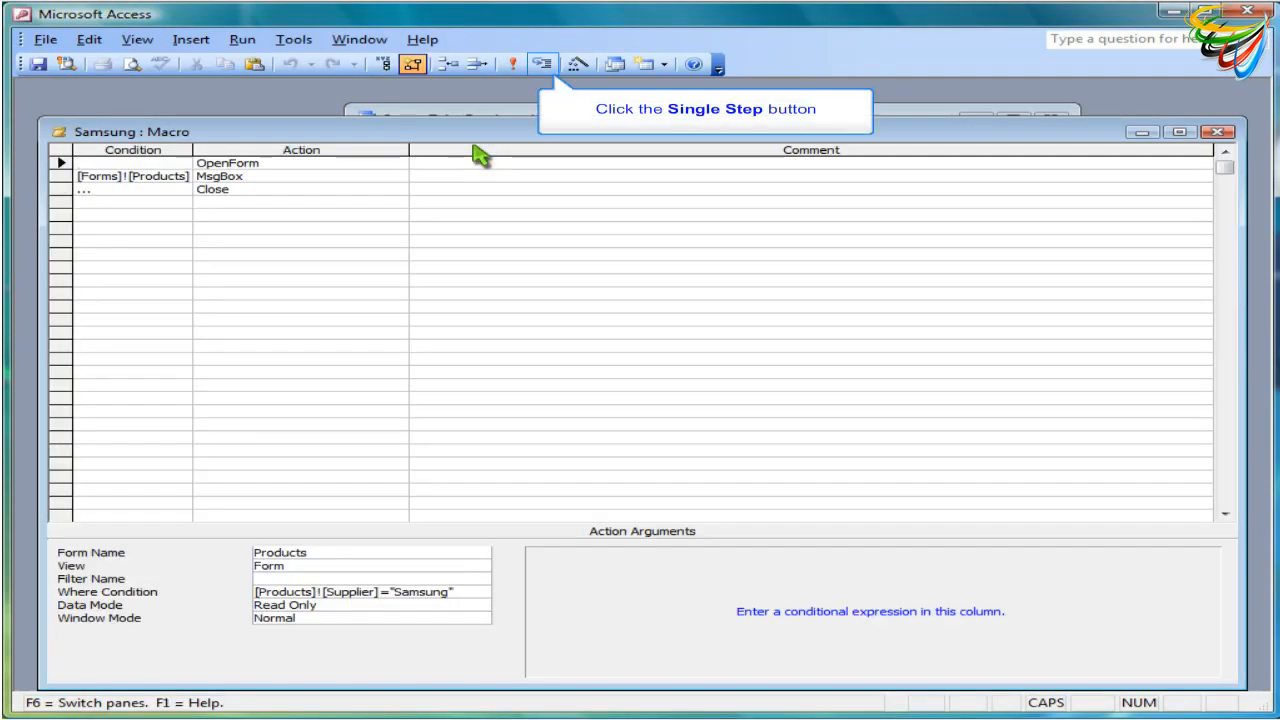
{"action": "left_click", "coordinate": [541, 62]}
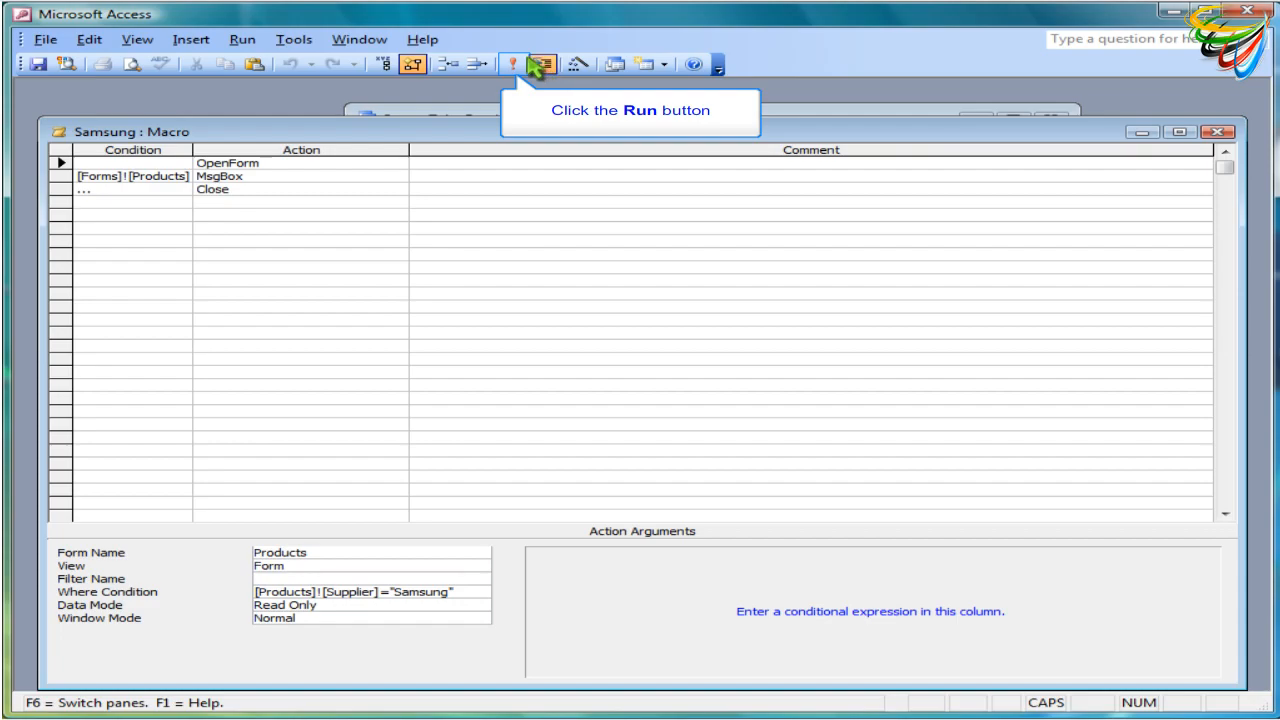
{"action": "left_click", "coordinate": [513, 63]}
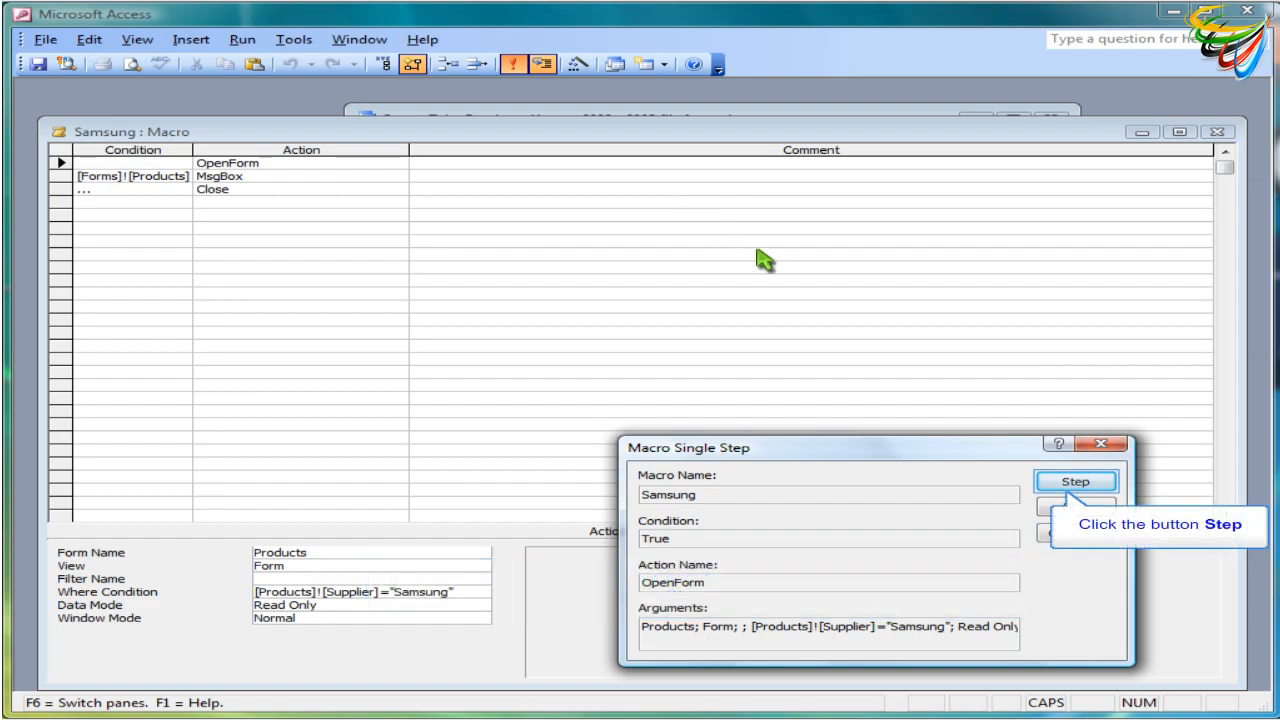
Step through the macro's OpenForm, MsgBox and Close actions, acknowledging the message box along the way
{"action": "left_click", "coordinate": [1110, 488]}
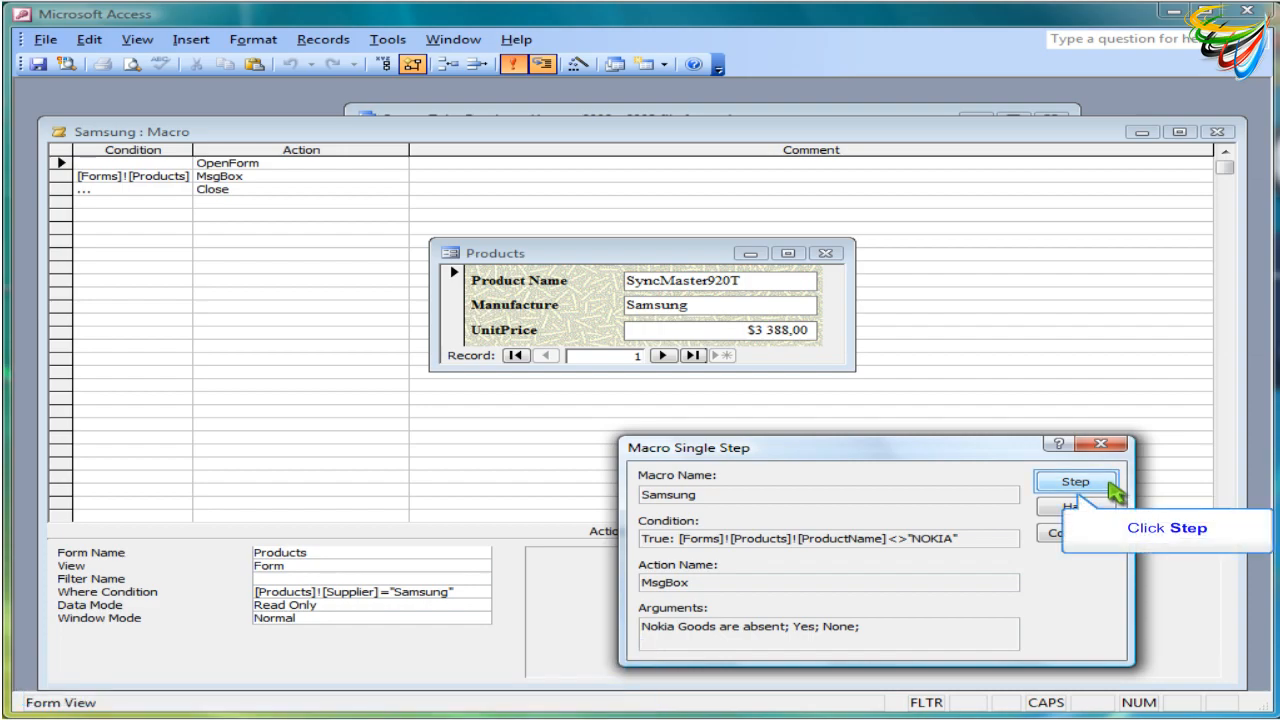
{"action": "left_click", "coordinate": [1104, 482]}
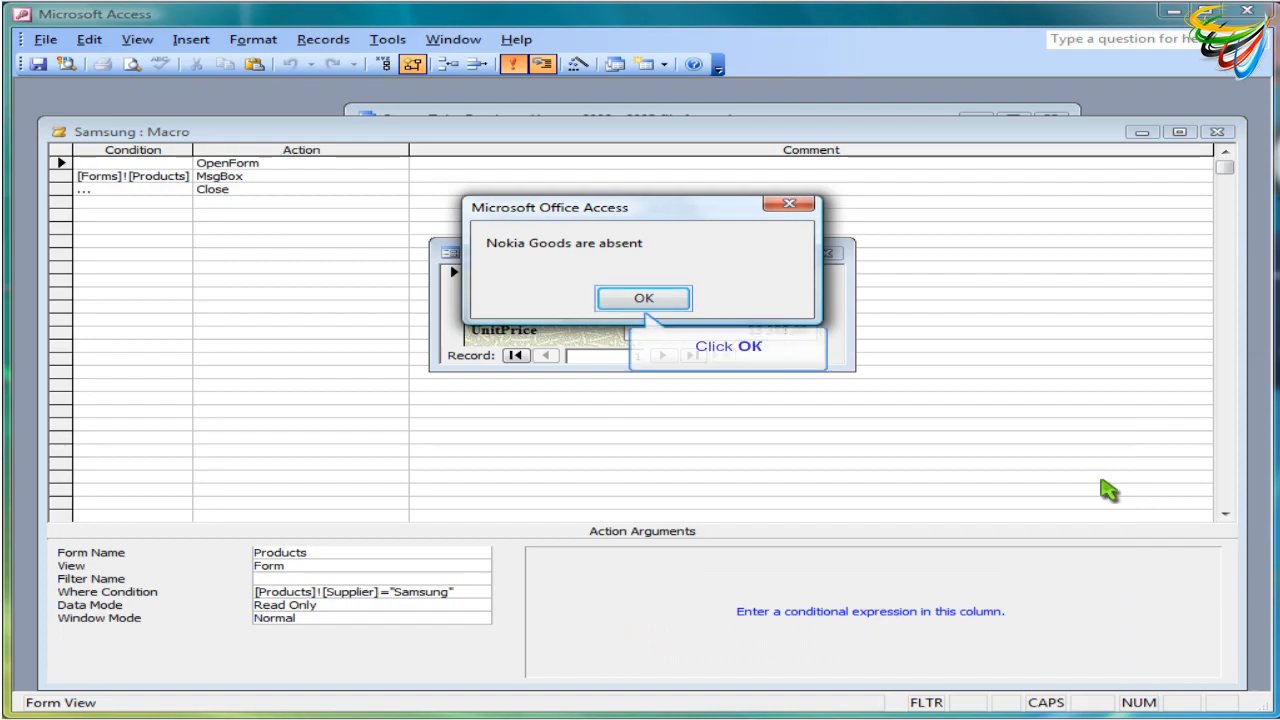
{"action": "left_click", "coordinate": [662, 299]}
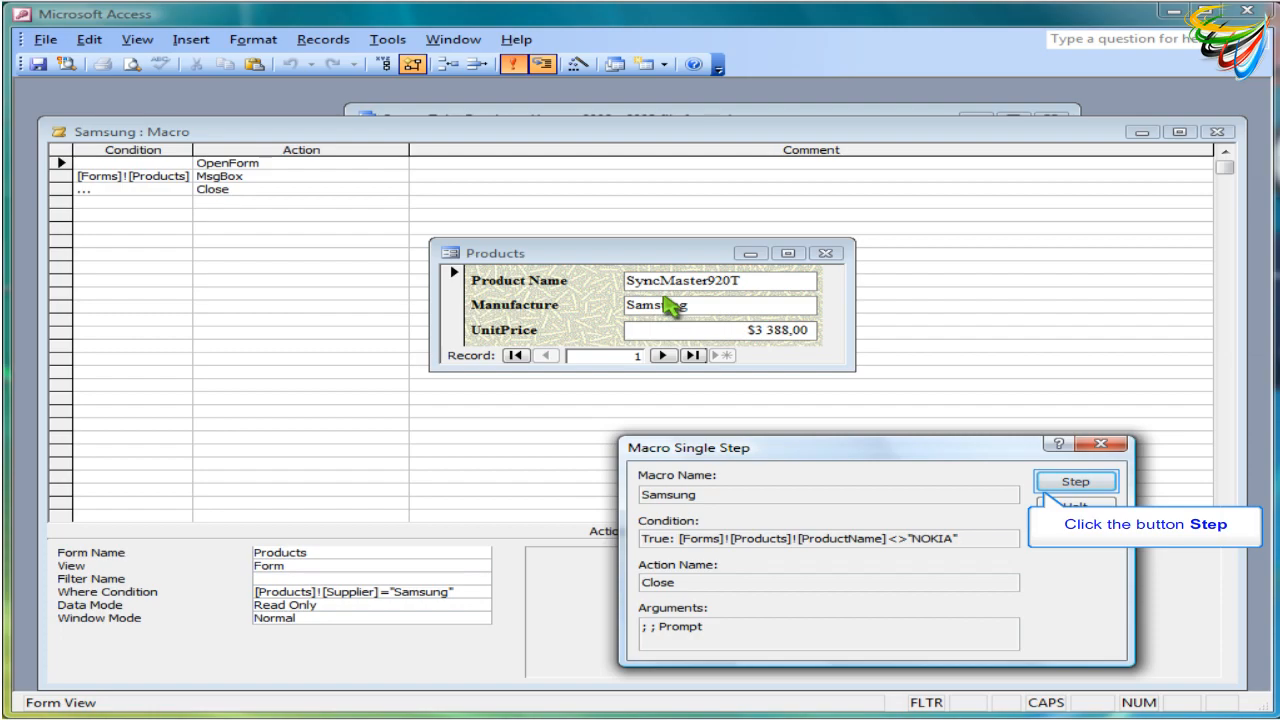
{"action": "left_click", "coordinate": [1076, 482]}
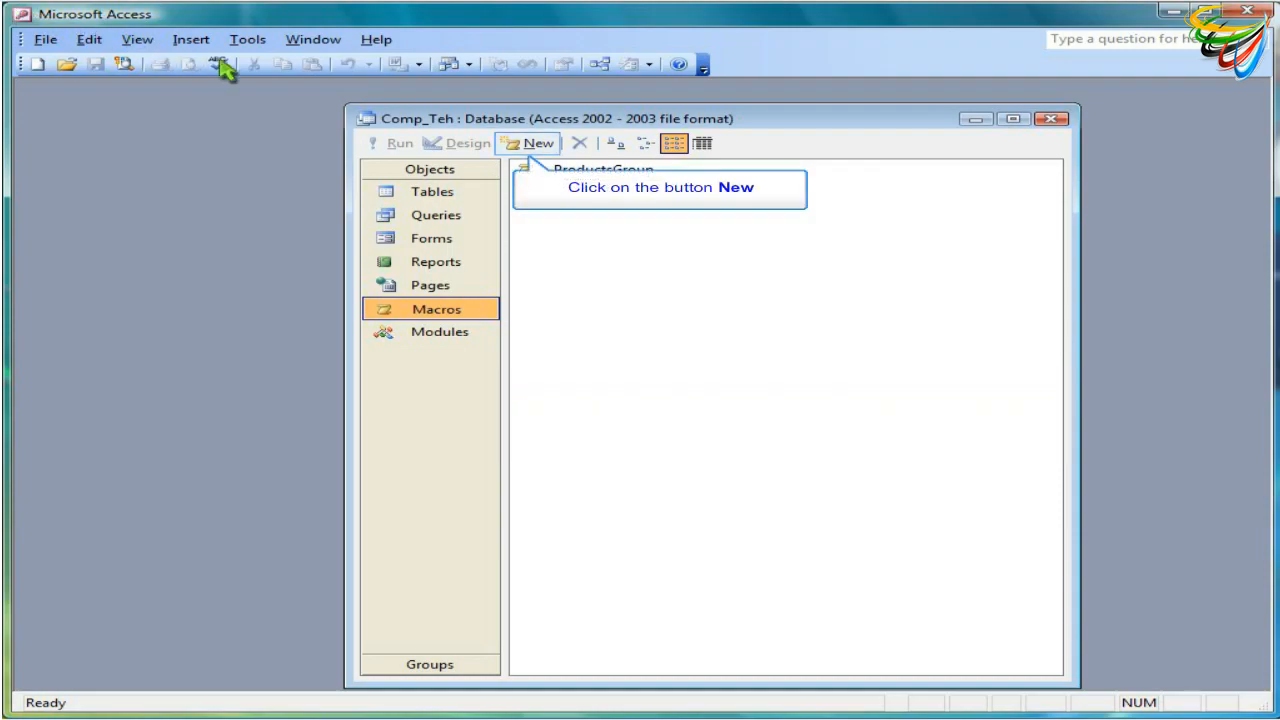
Create a new macro with a RunMacro action whose macro name is ProductsGroup.TableProducts
{"action": "left_click", "coordinate": [535, 145]}
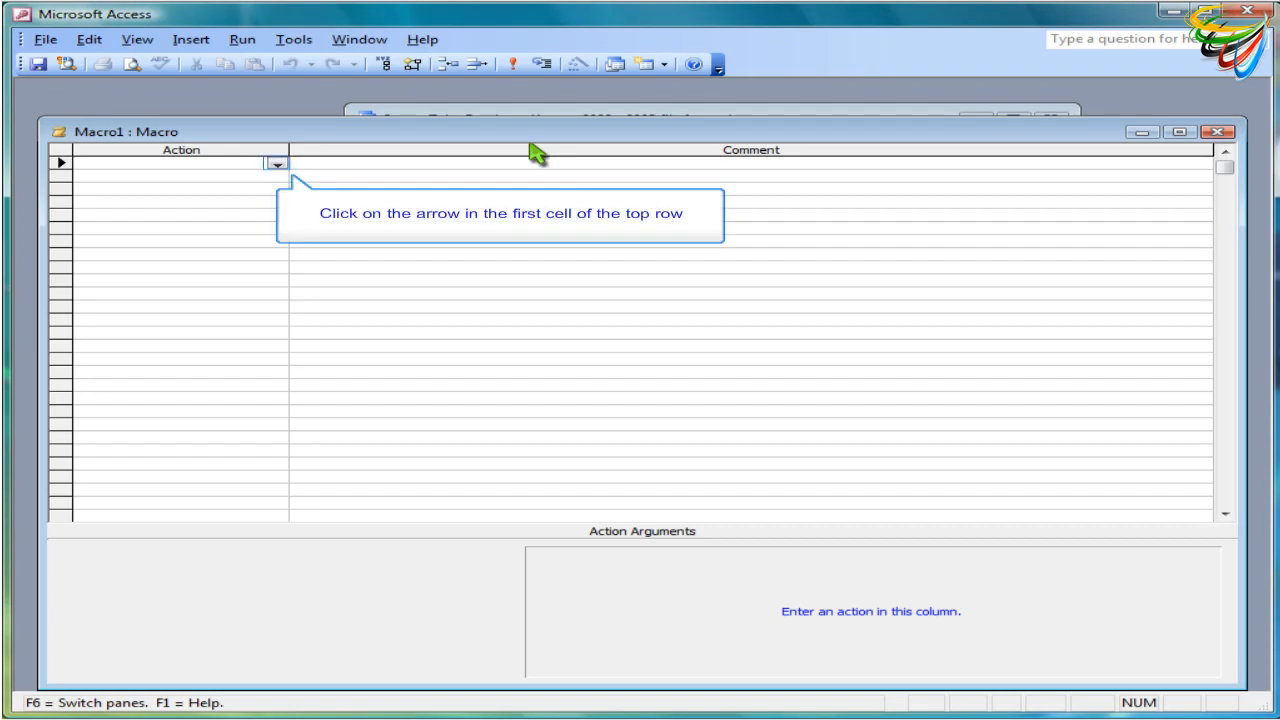
{"action": "left_click", "coordinate": [276, 164]}
{"action": "left_click_drag", "start_coordinate": [278, 194], "coordinate": [282, 231]}
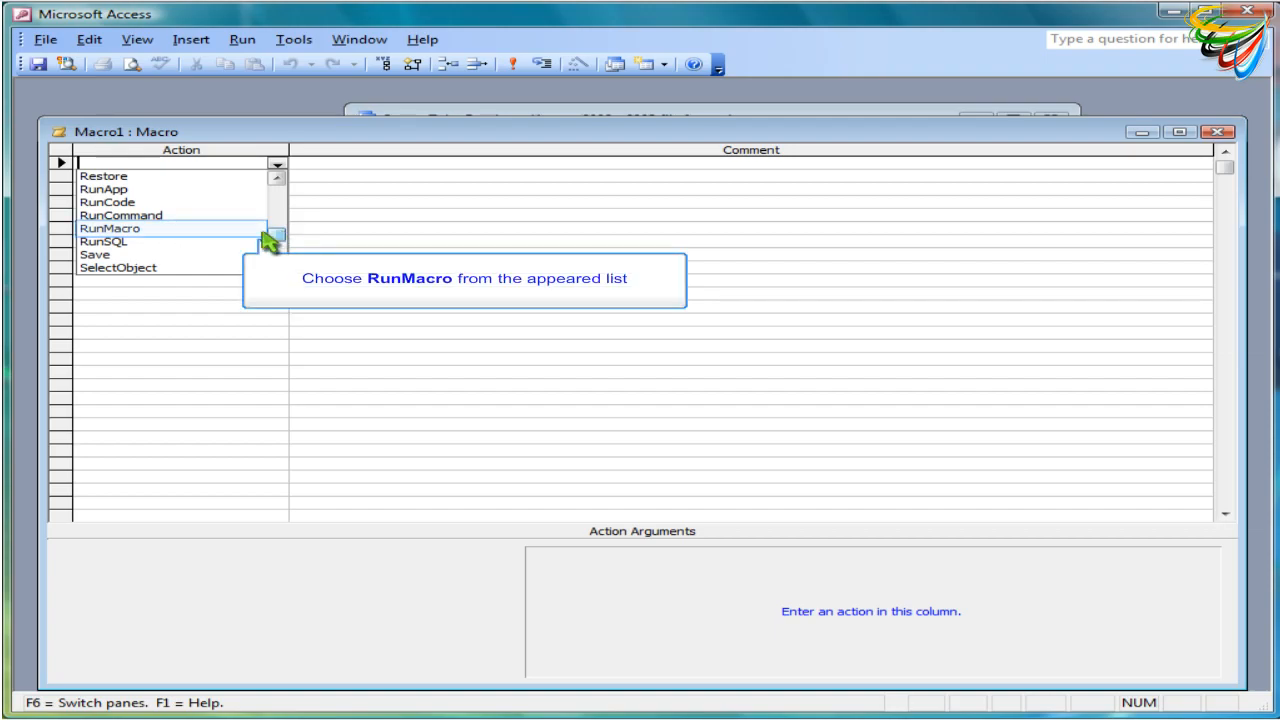
{"action": "left_click", "coordinate": [228, 228]}
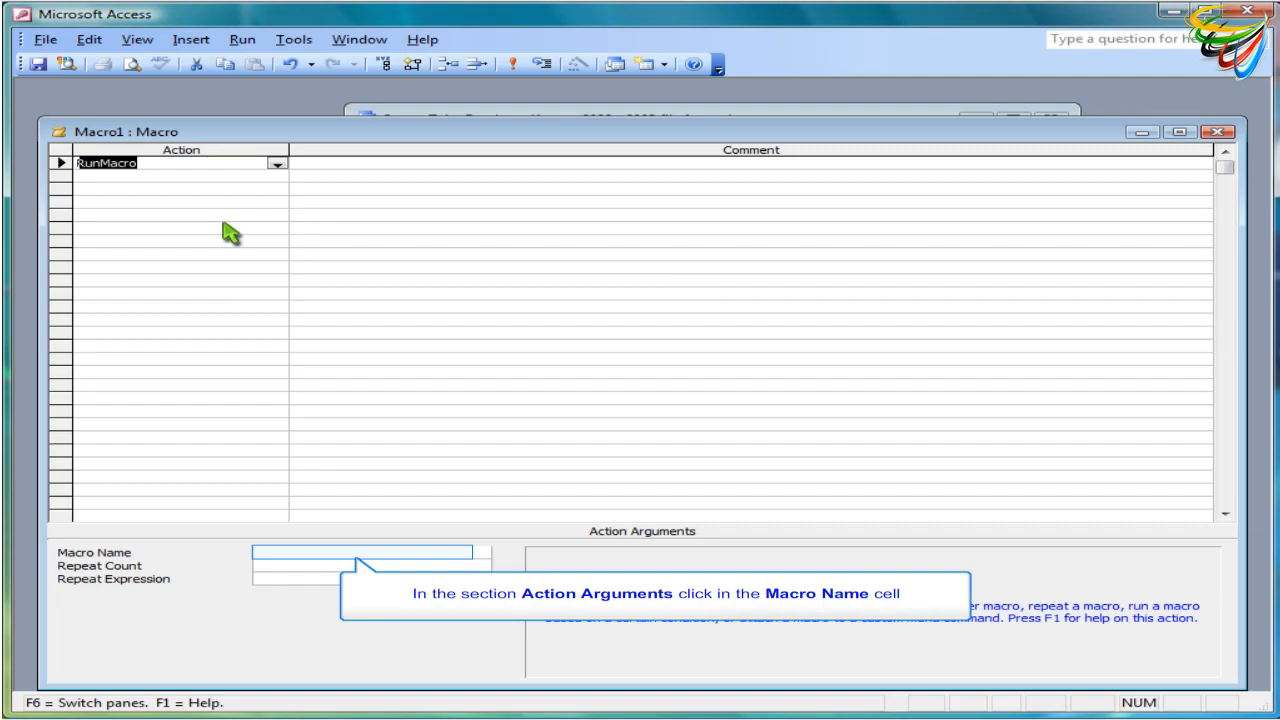
{"action": "left_click", "coordinate": [290, 555]}
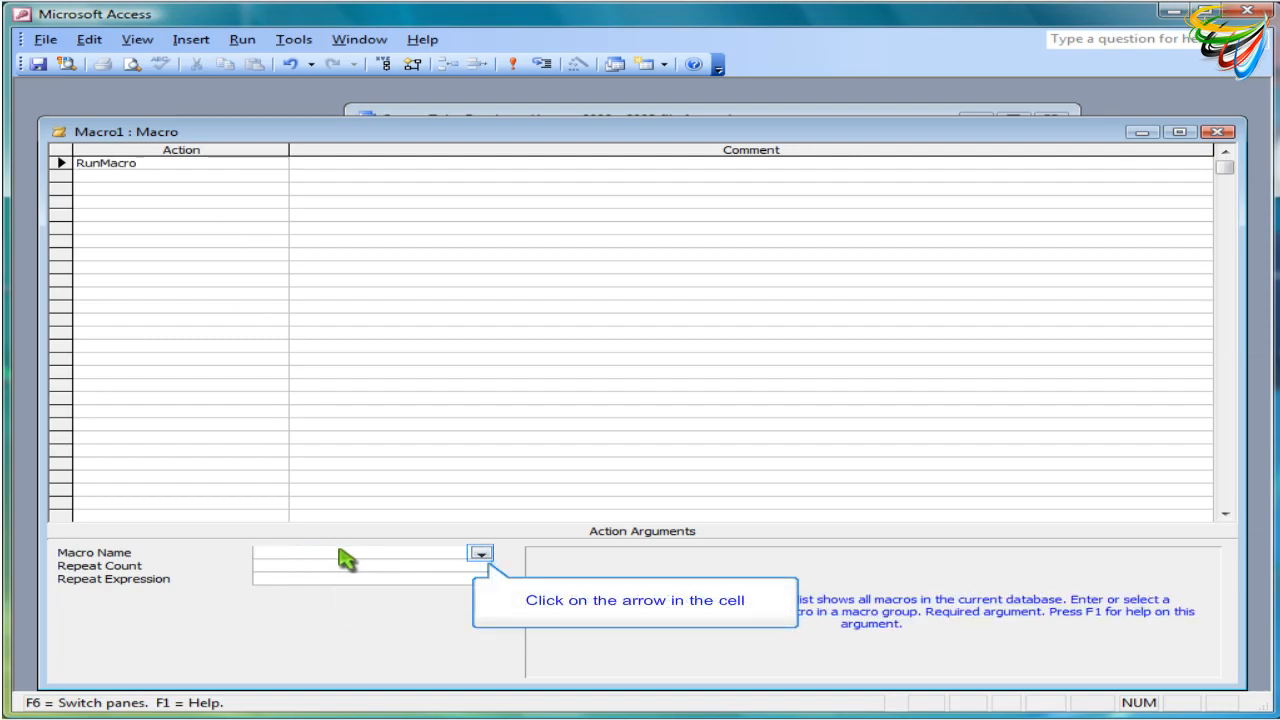
{"action": "left_click", "coordinate": [481, 553]}
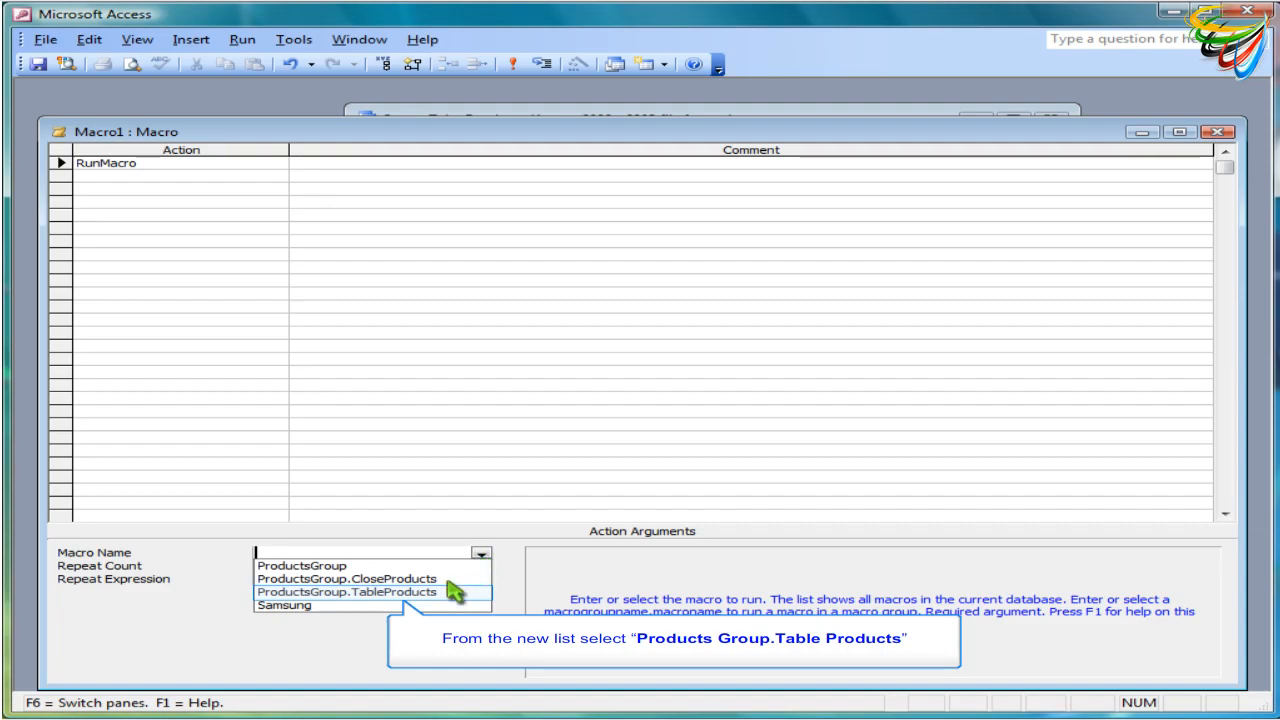
{"action": "left_click", "coordinate": [440, 592]}
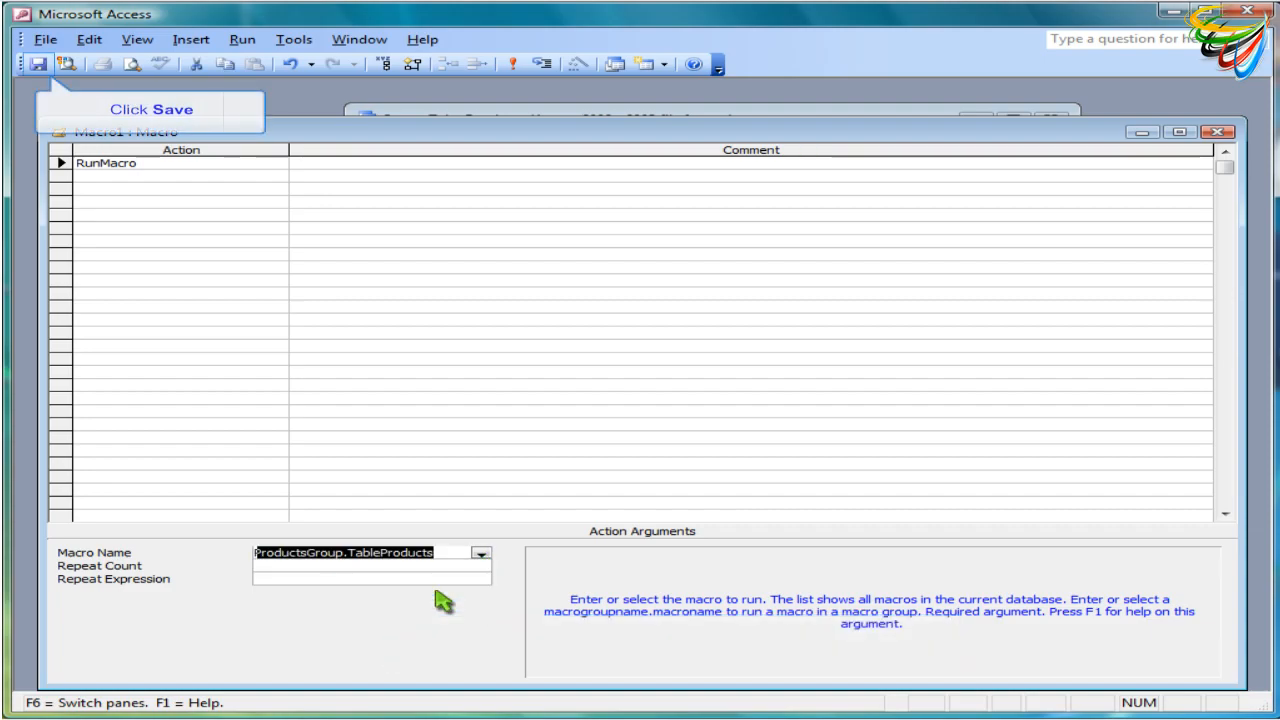
Save the new macro under the name "Run Macro from Macro"
{"action": "left_click", "coordinate": [38, 68]}
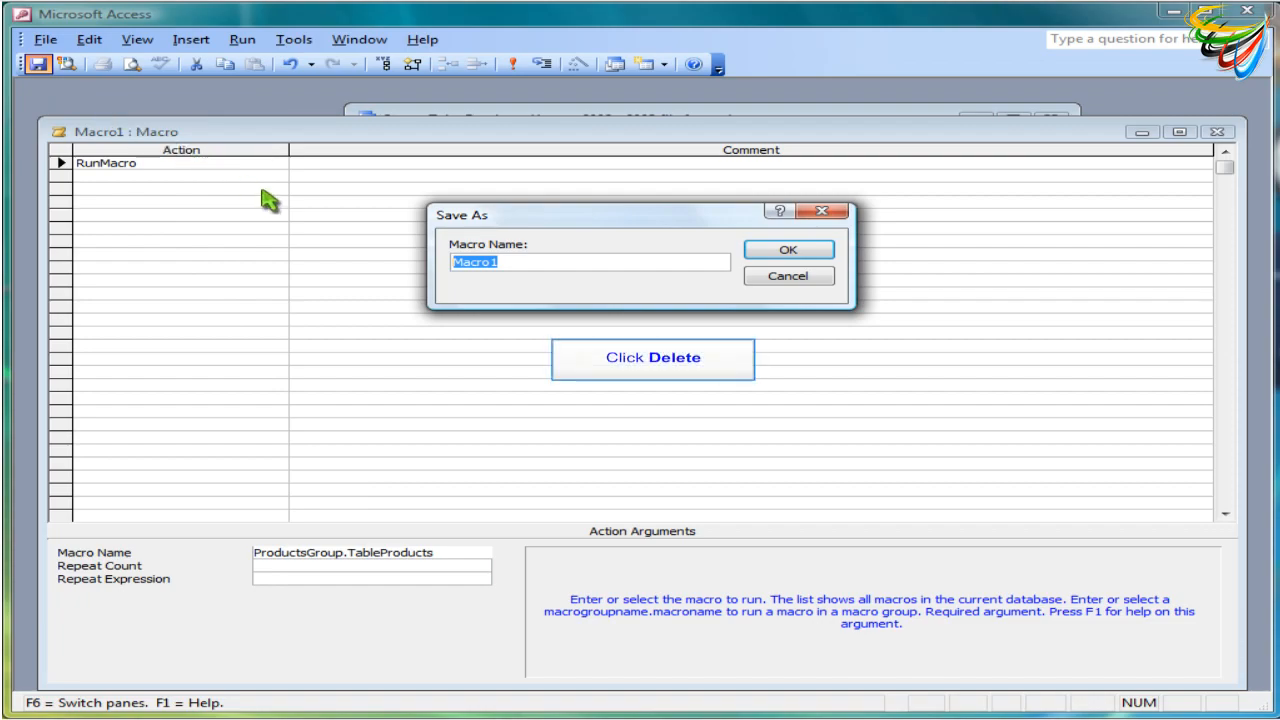
{"action": "key", "text": "Delete"}
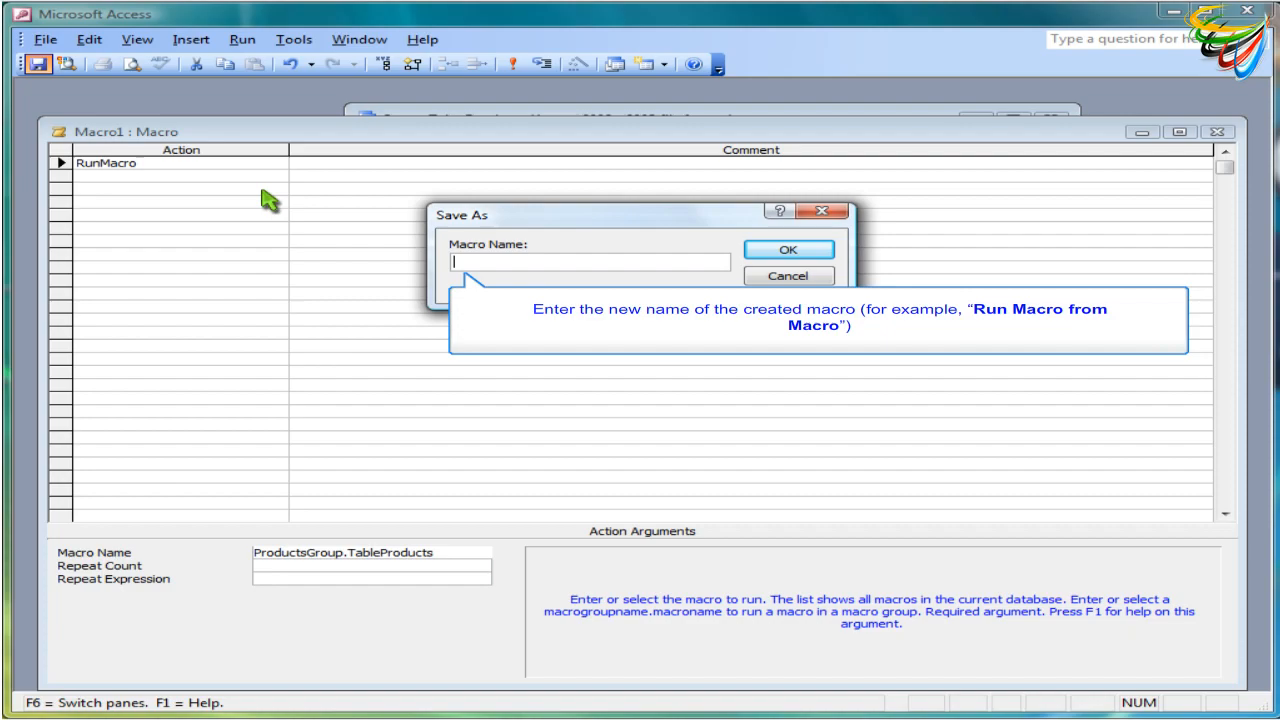
{"action": "type", "text": "Run Macro from Macro"}
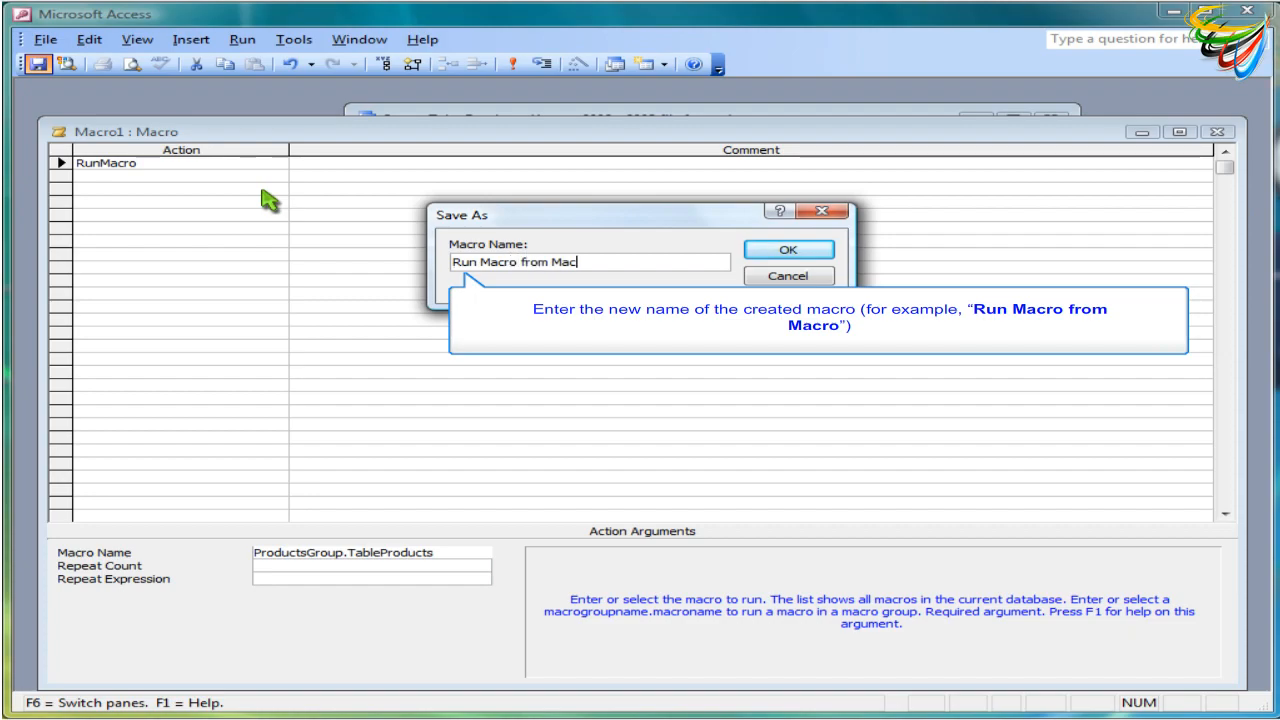
{"action": "left_click", "coordinate": [798, 252]}
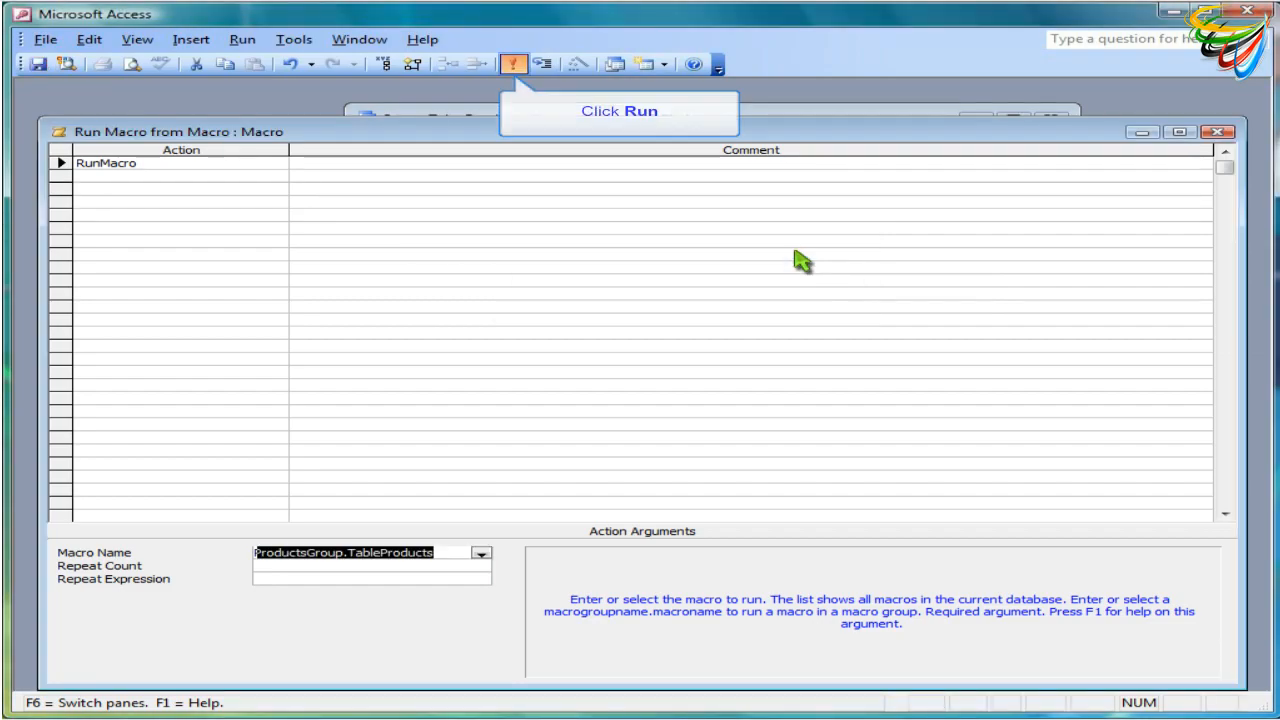
Run the "Run Macro from Macro" macro from its design window
{"action": "left_click", "coordinate": [514, 67]}
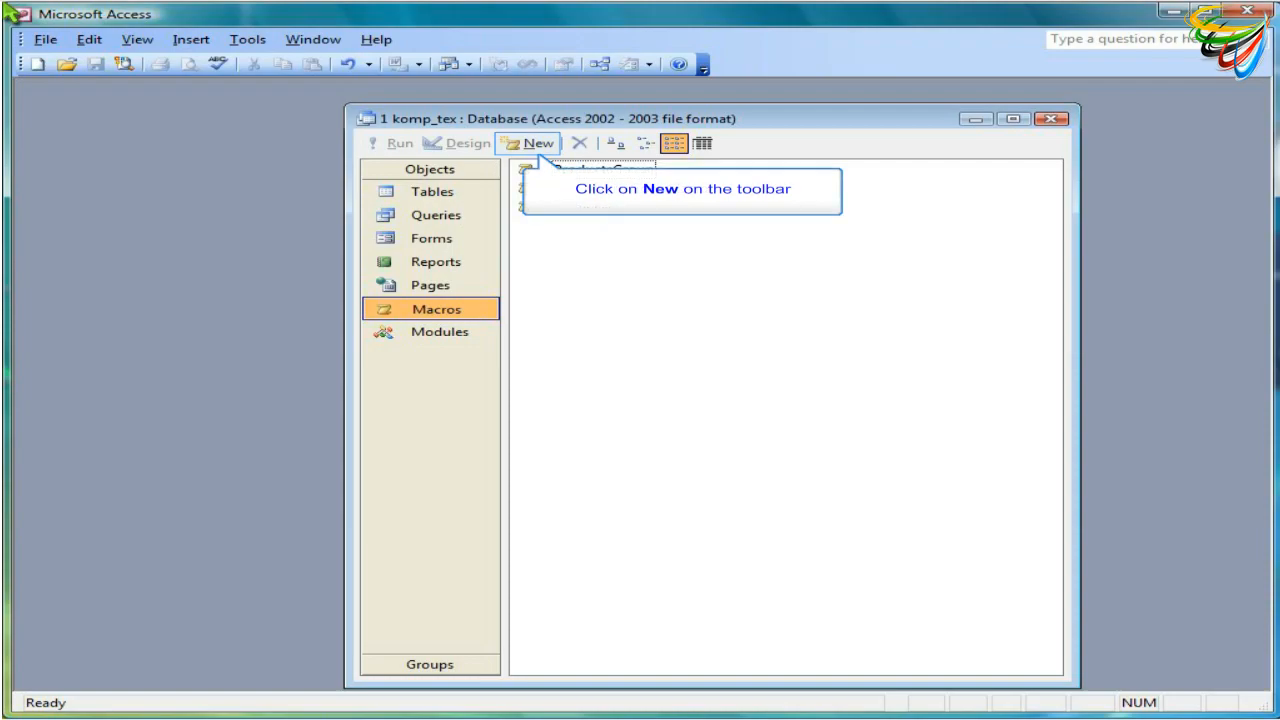
Create a new macro with an OpenForm action whose form name is Orders
{"action": "left_click", "coordinate": [538, 145]}
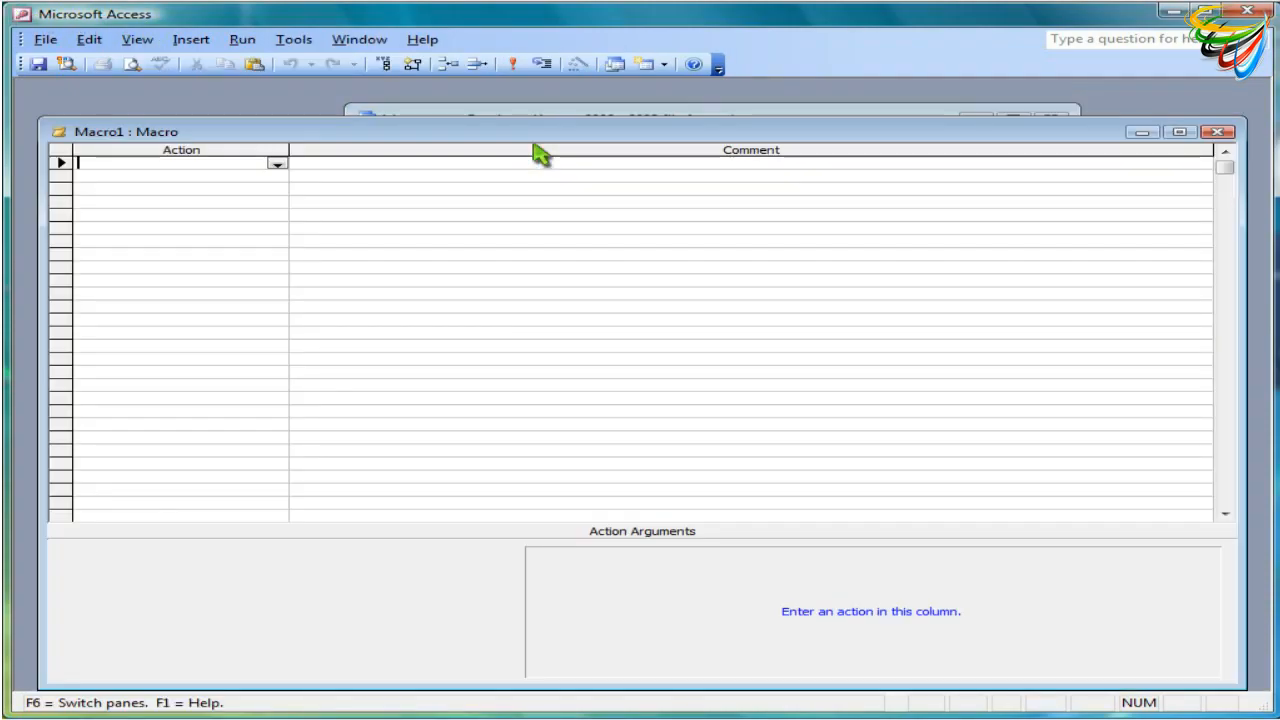
{"action": "left_click", "coordinate": [276, 164]}
{"action": "left_click", "coordinate": [279, 220]}
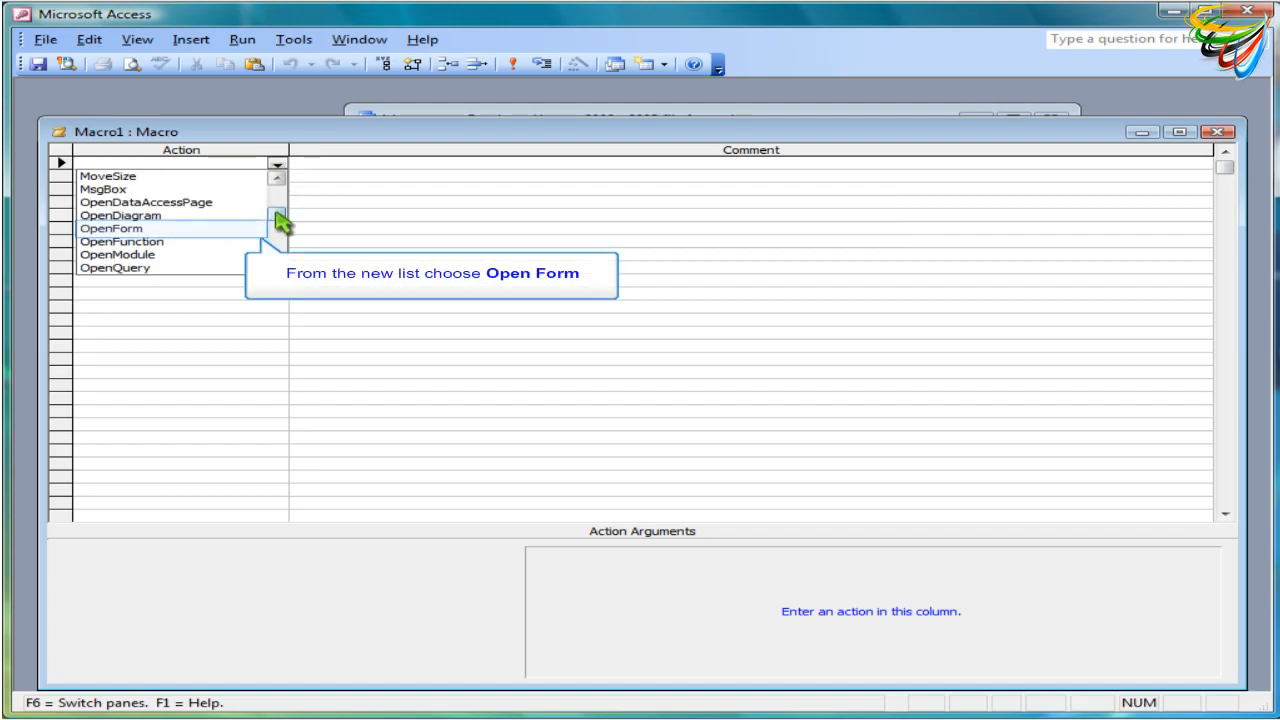
{"action": "left_click", "coordinate": [221, 229]}
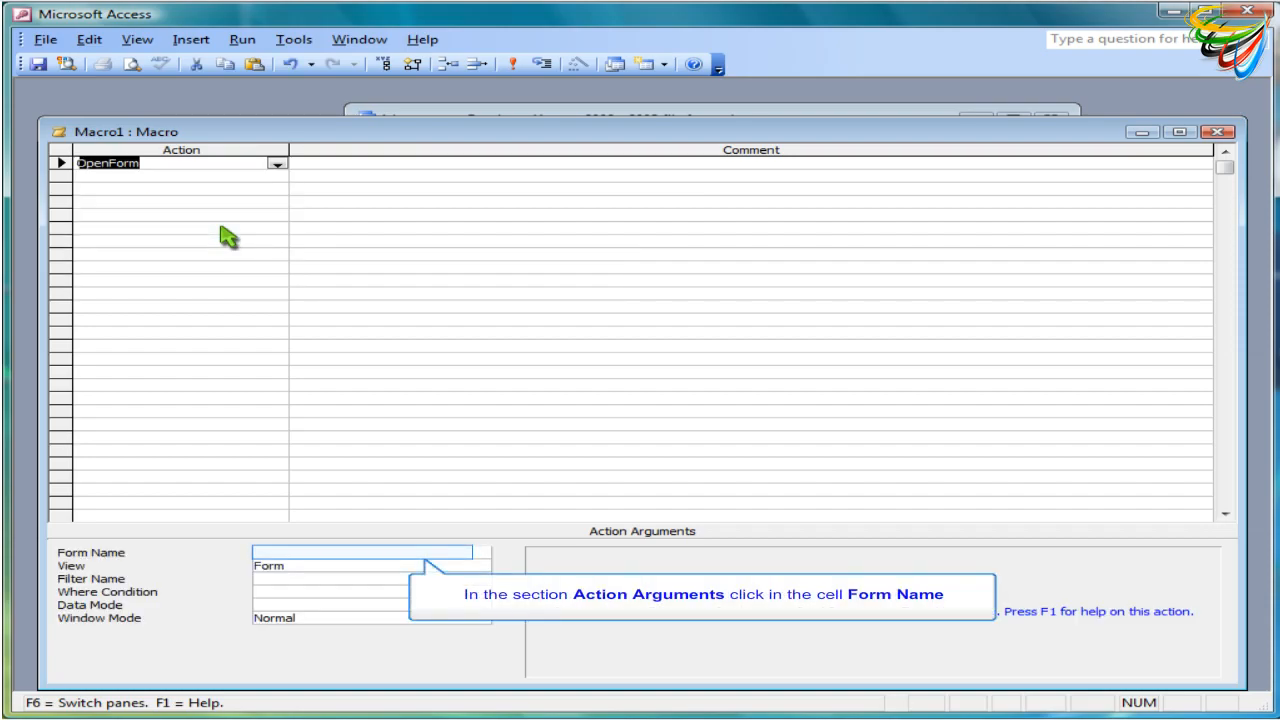
{"action": "left_click", "coordinate": [354, 553]}
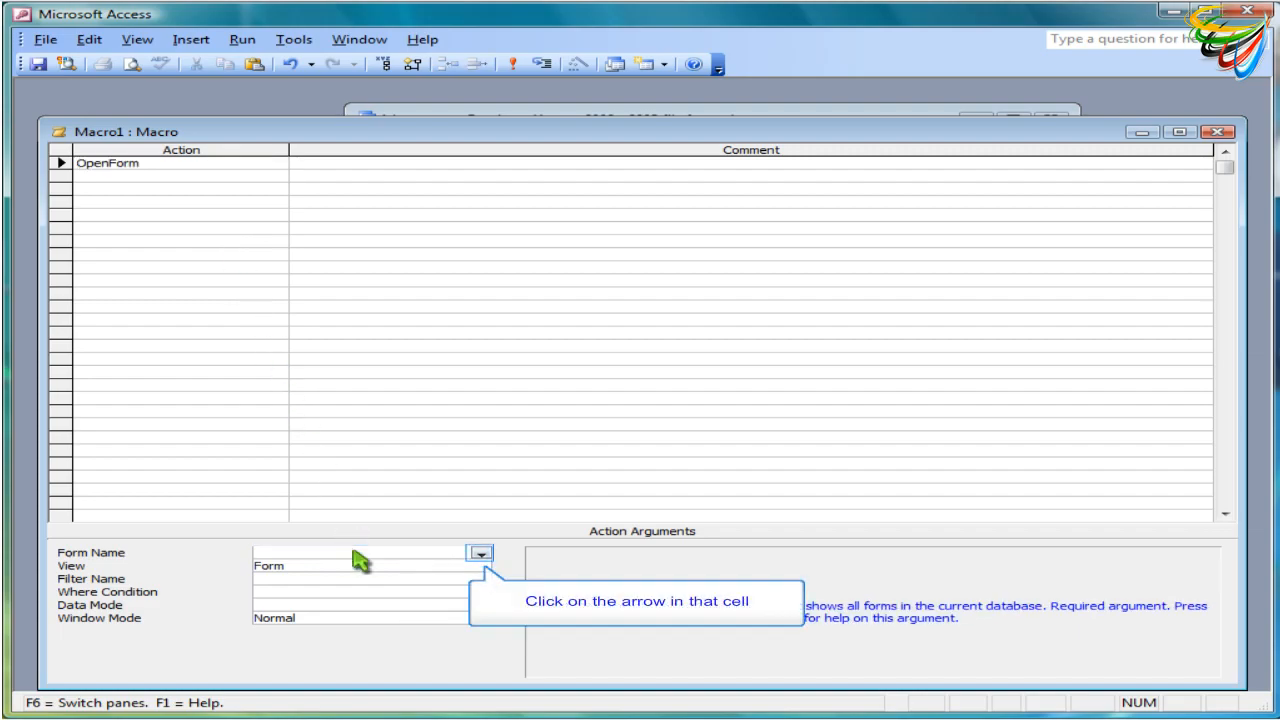
{"action": "left_click", "coordinate": [482, 553]}
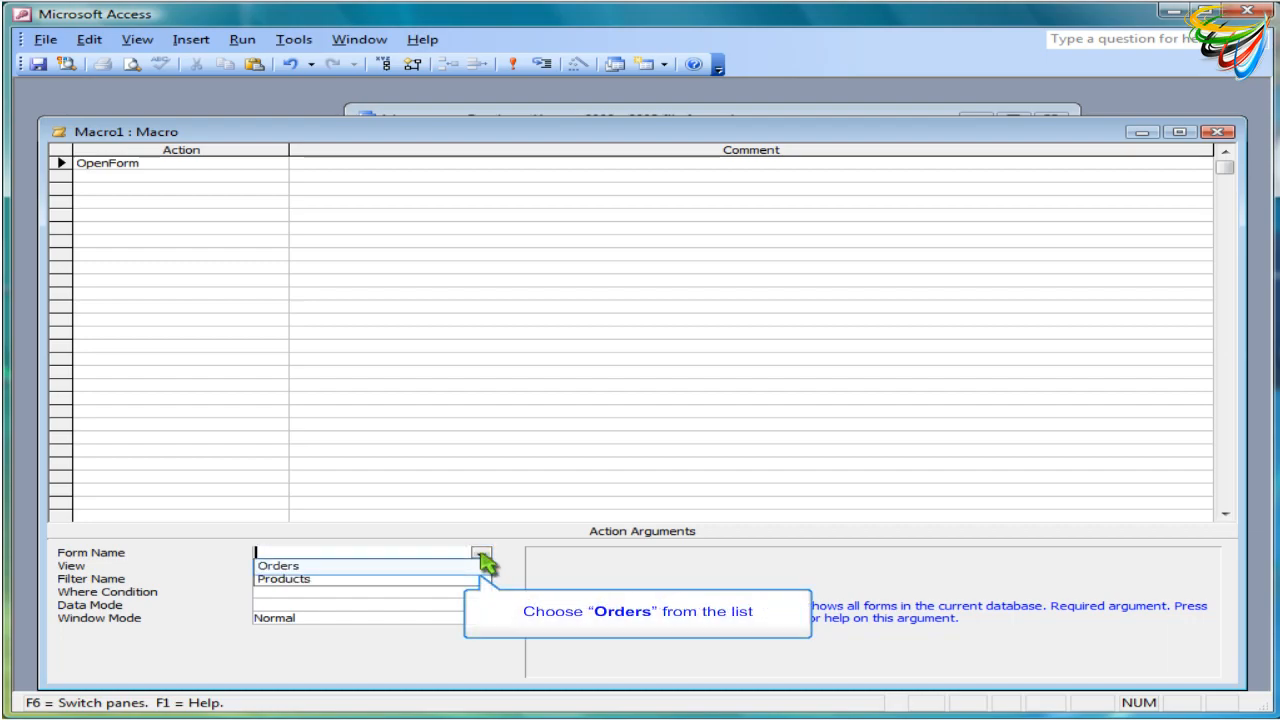
{"action": "left_click", "coordinate": [438, 566]}
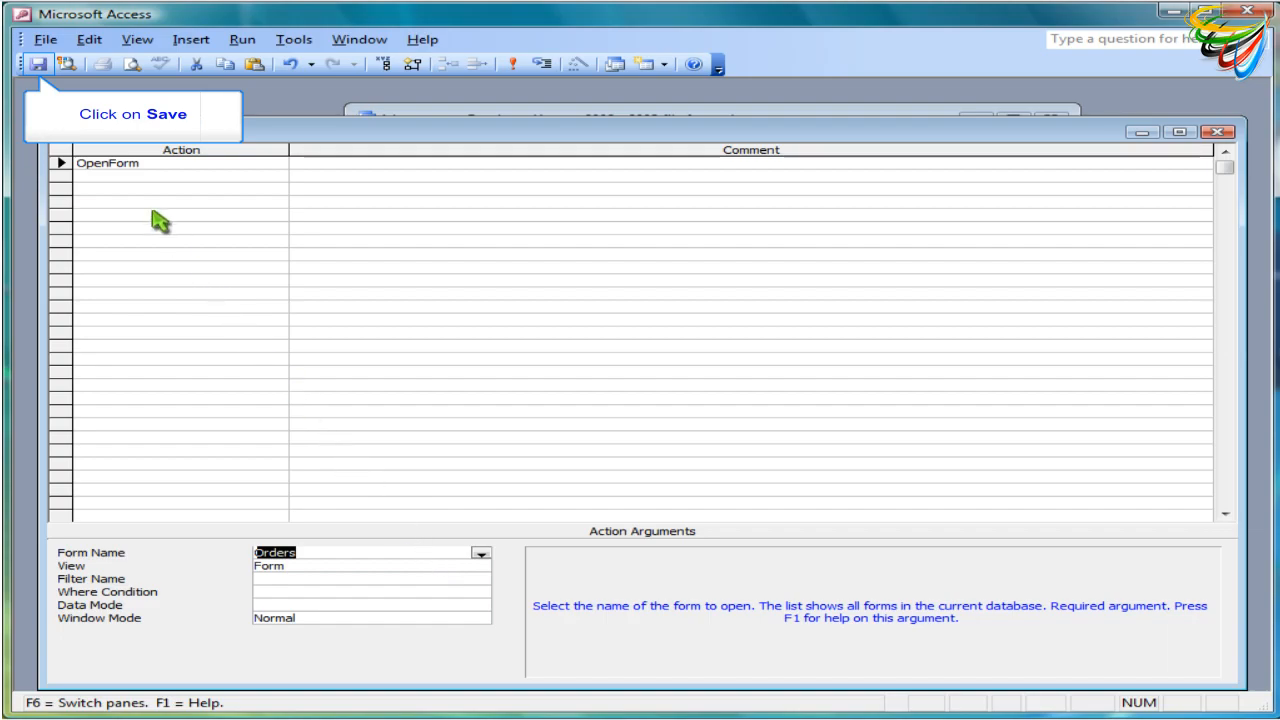
Save the new macro under the name "AutoExec" and close its design window
{"action": "left_click", "coordinate": [38, 65]}
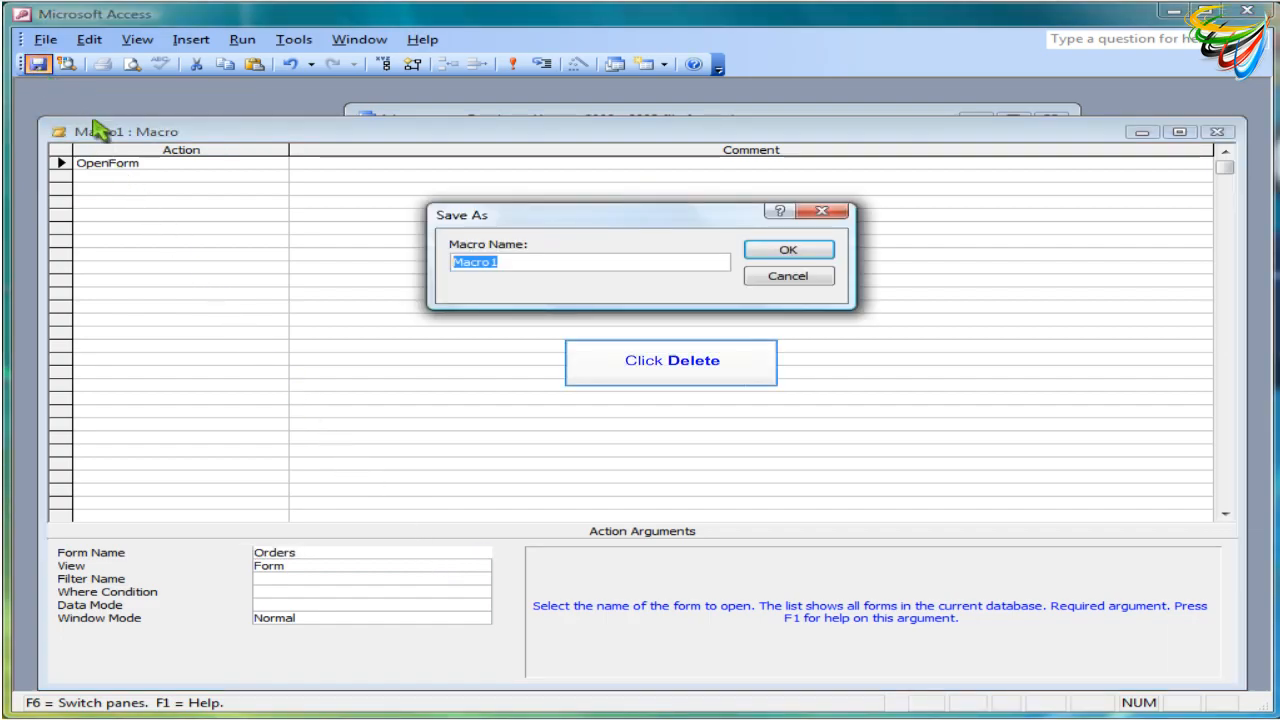
{"action": "key", "text": "Delete"}
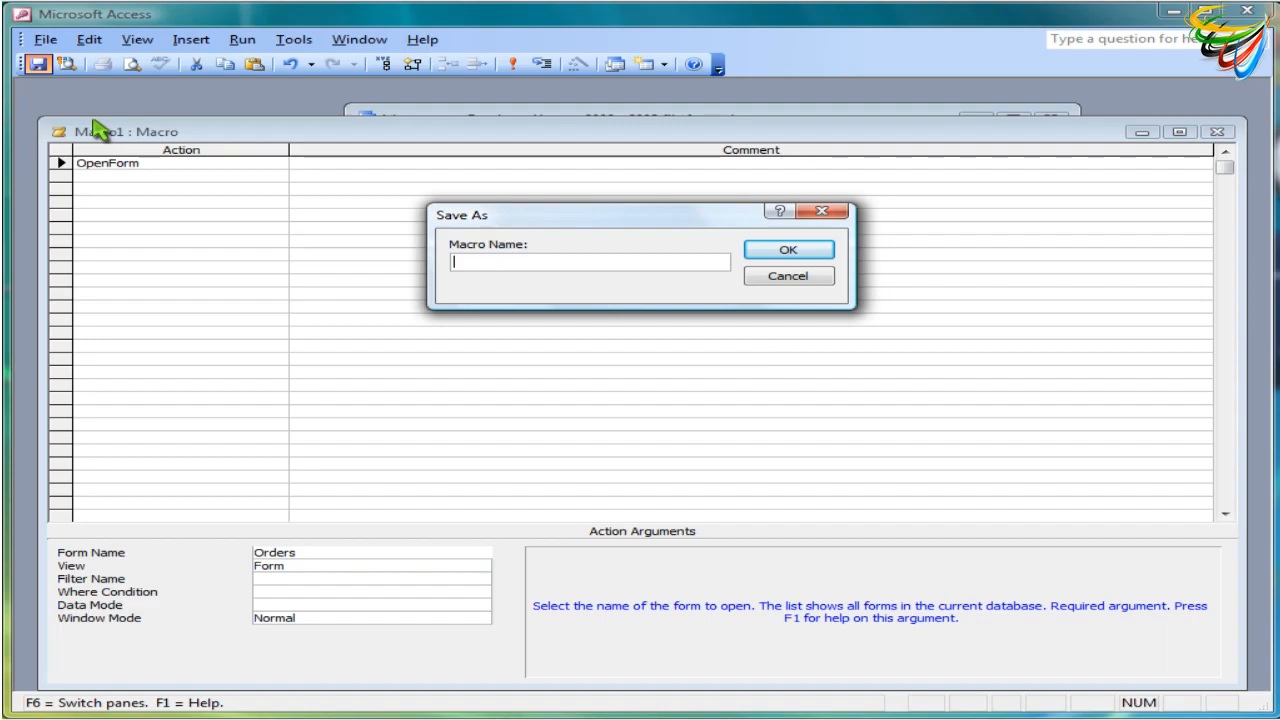
{"action": "type", "text": "AutoExec"}
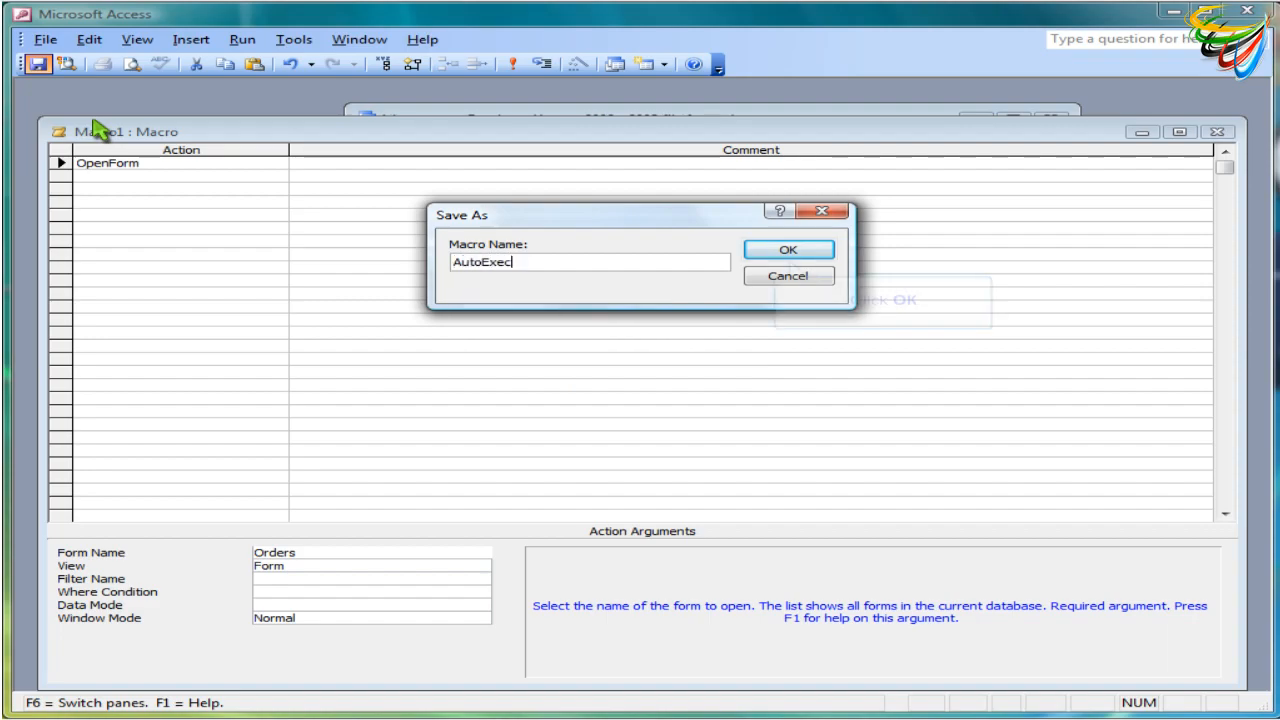
{"action": "left_click", "coordinate": [790, 250]}
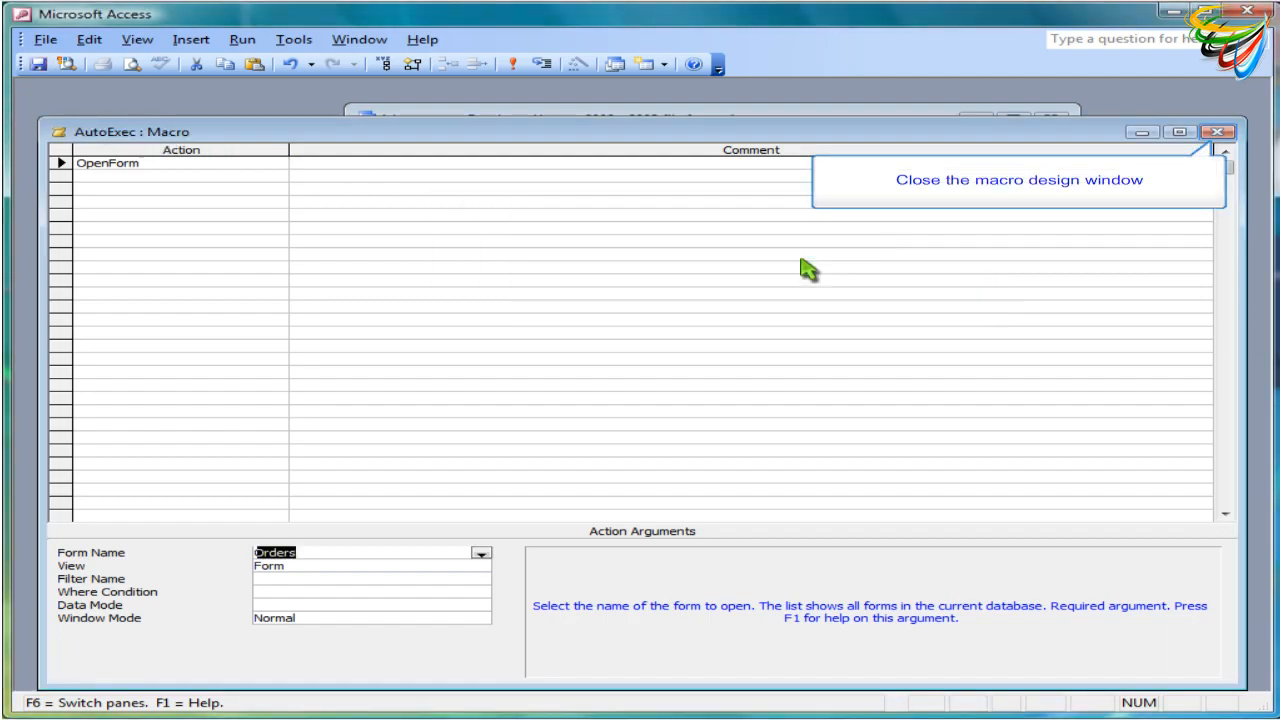
{"action": "left_click", "coordinate": [1218, 133]}
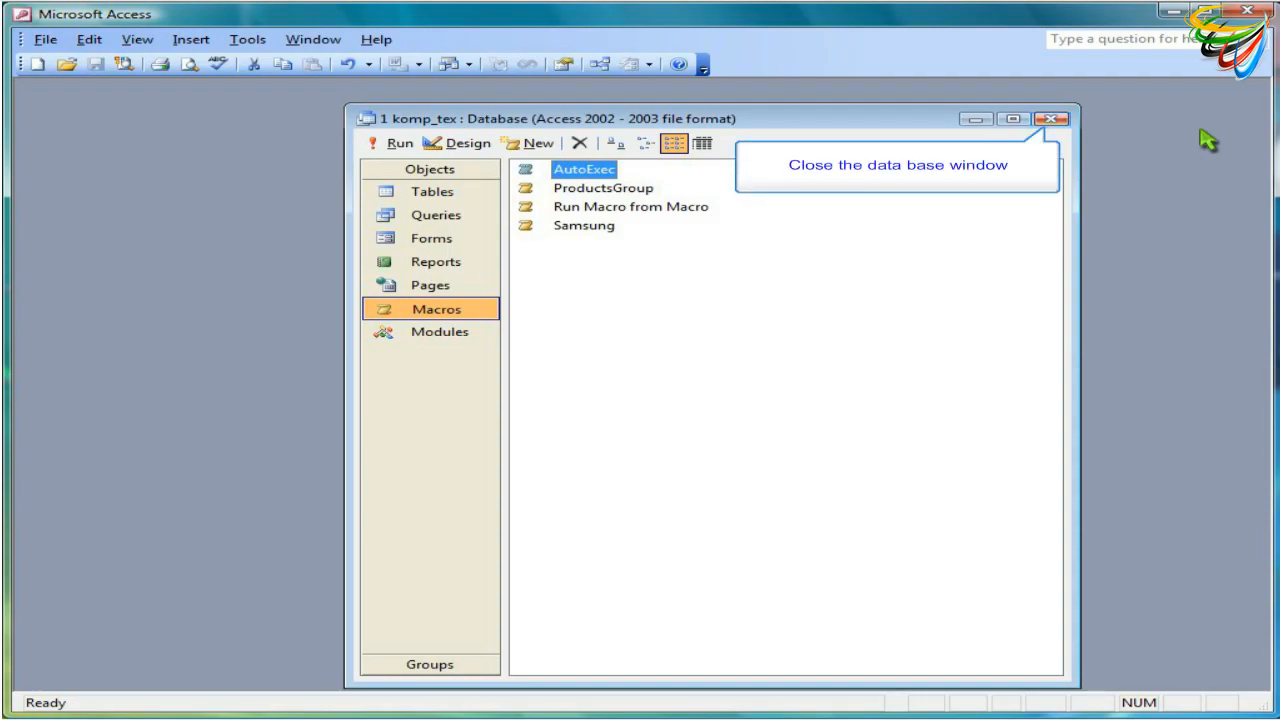
Close the database and reopen the recent file "1 komp_tex.mdb" to test the AutoExec macro at startup
{"action": "left_click", "coordinate": [1050, 119]}
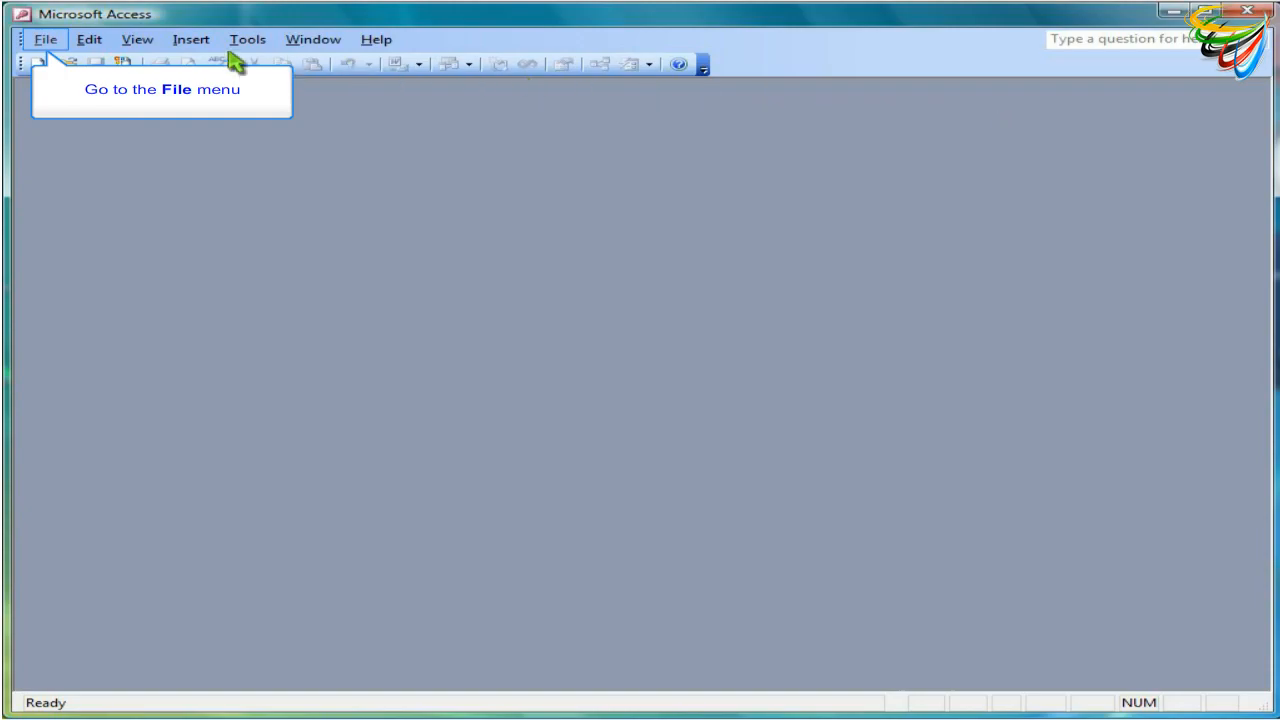
{"action": "left_click", "coordinate": [44, 40]}
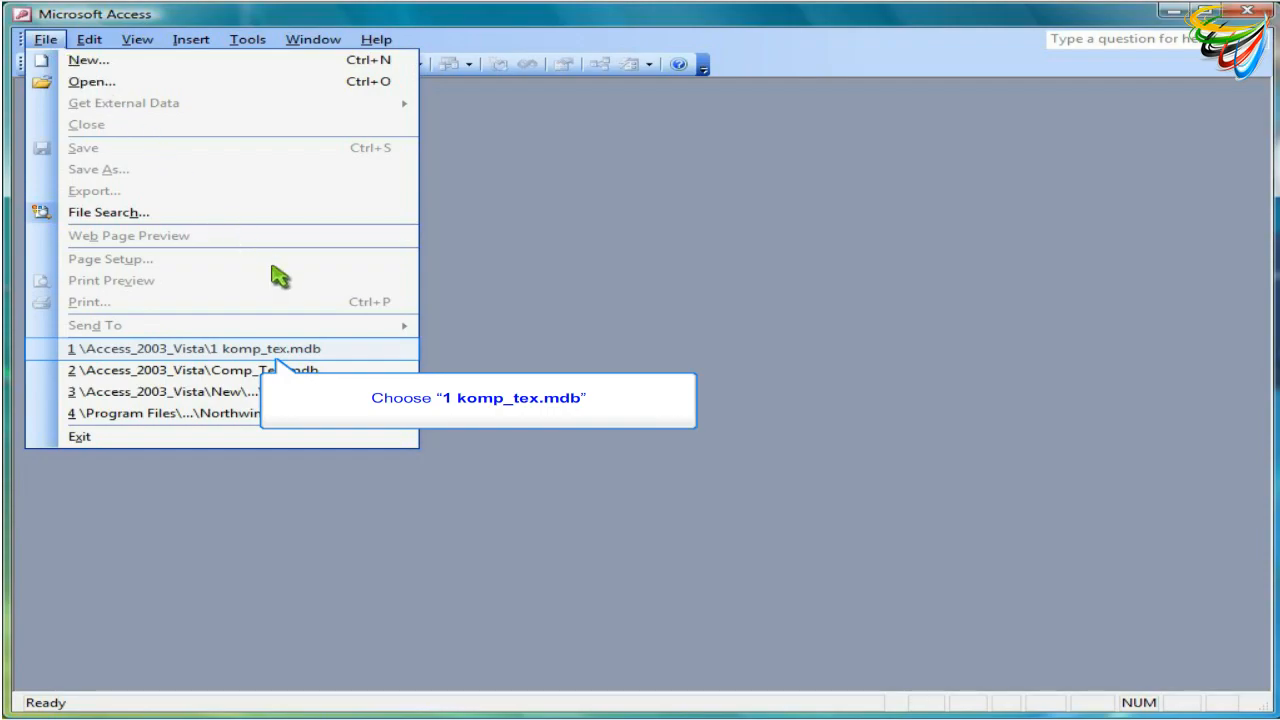
{"action": "left_click", "coordinate": [358, 352]}
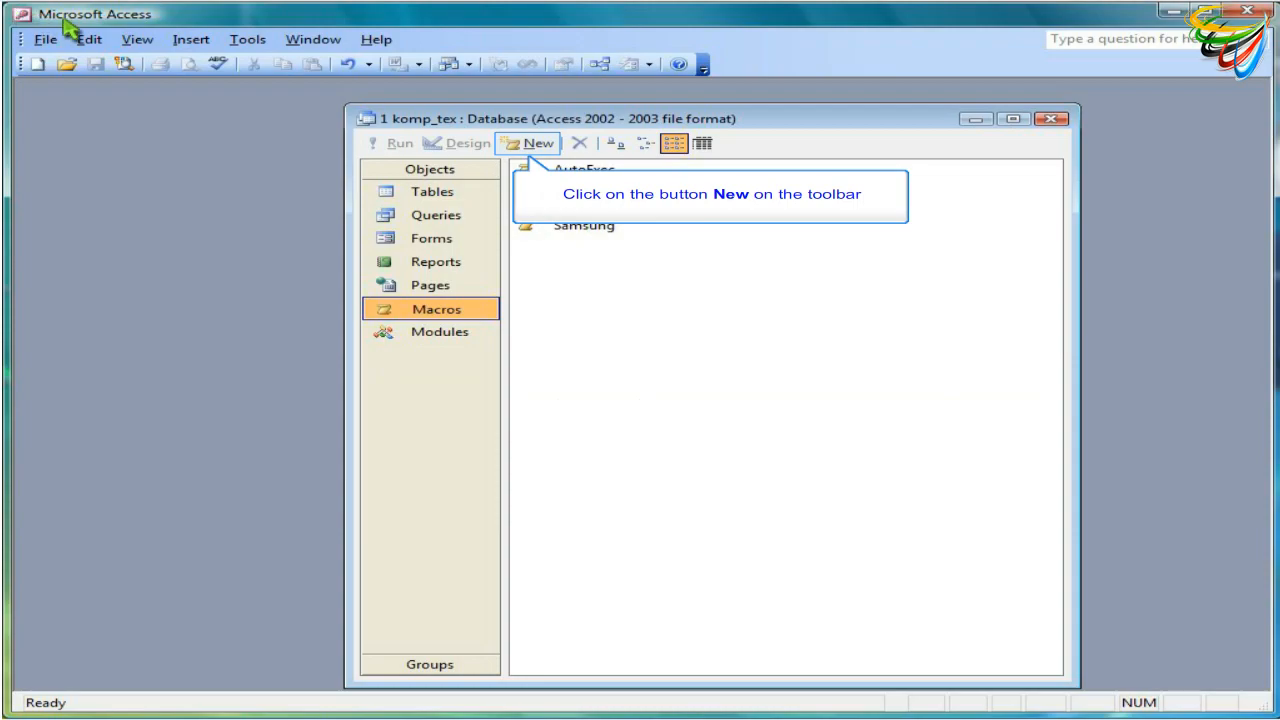
Create a new macro with an OpenTable action whose table name is Customers
{"action": "left_click", "coordinate": [517, 145]}
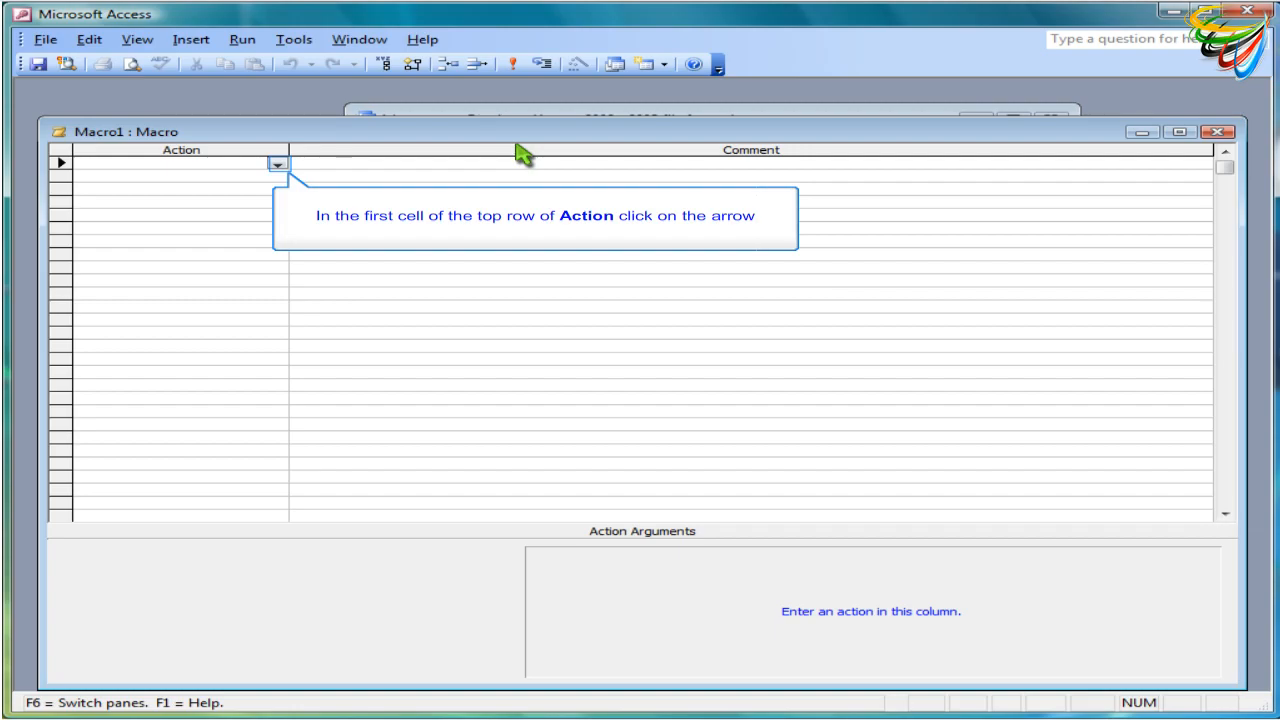
{"action": "left_click", "coordinate": [277, 164]}
{"action": "left_click_drag", "start_coordinate": [277, 193], "coordinate": [277, 220]}
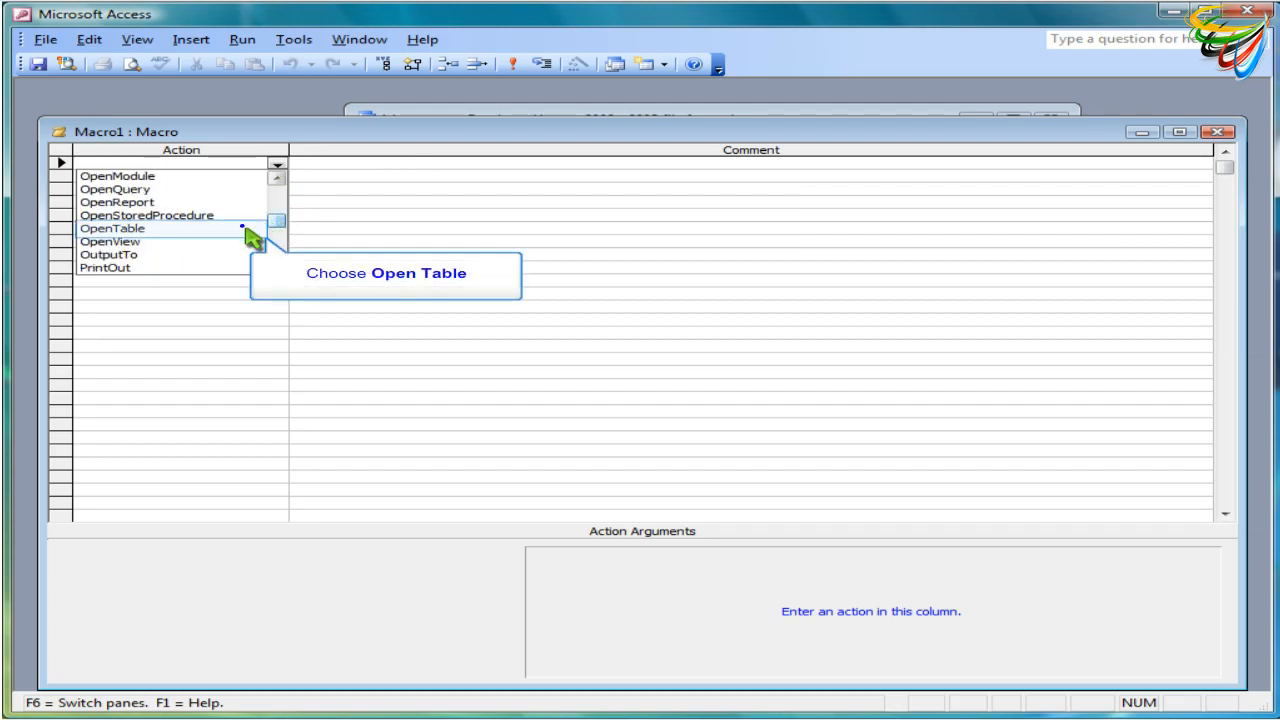
{"action": "left_click", "coordinate": [240, 229]}
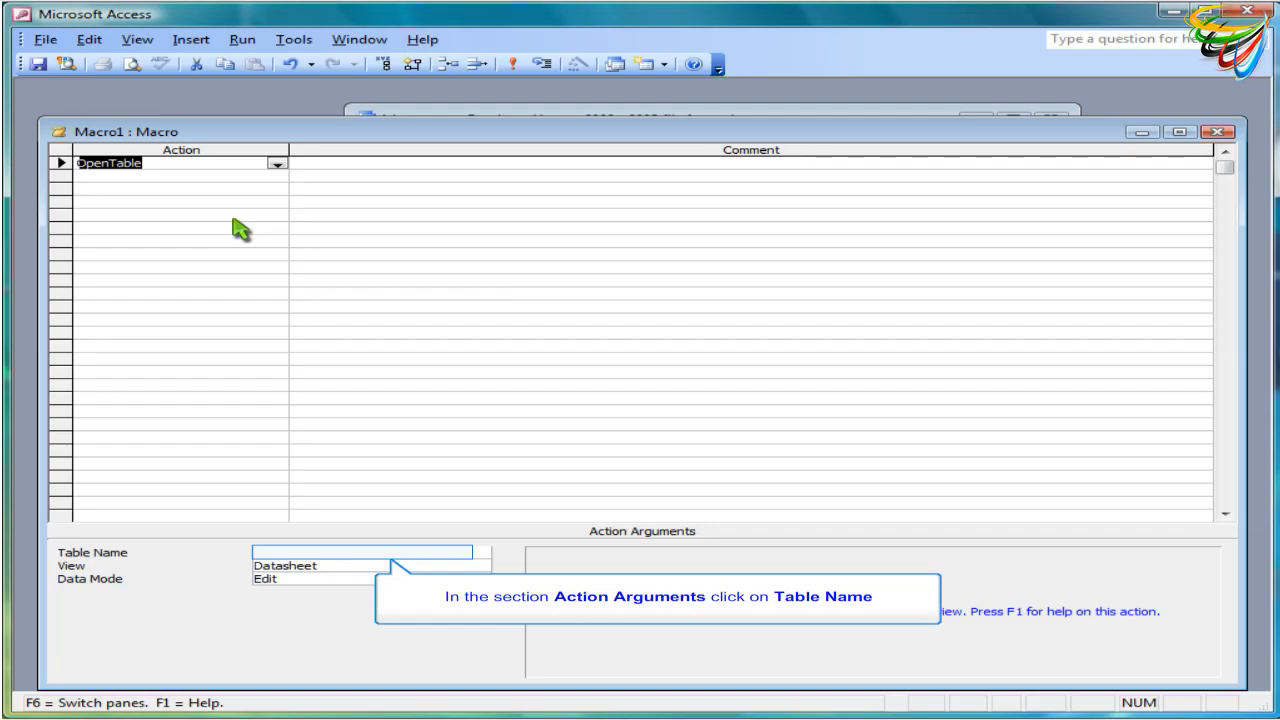
{"action": "left_click", "coordinate": [380, 555]}
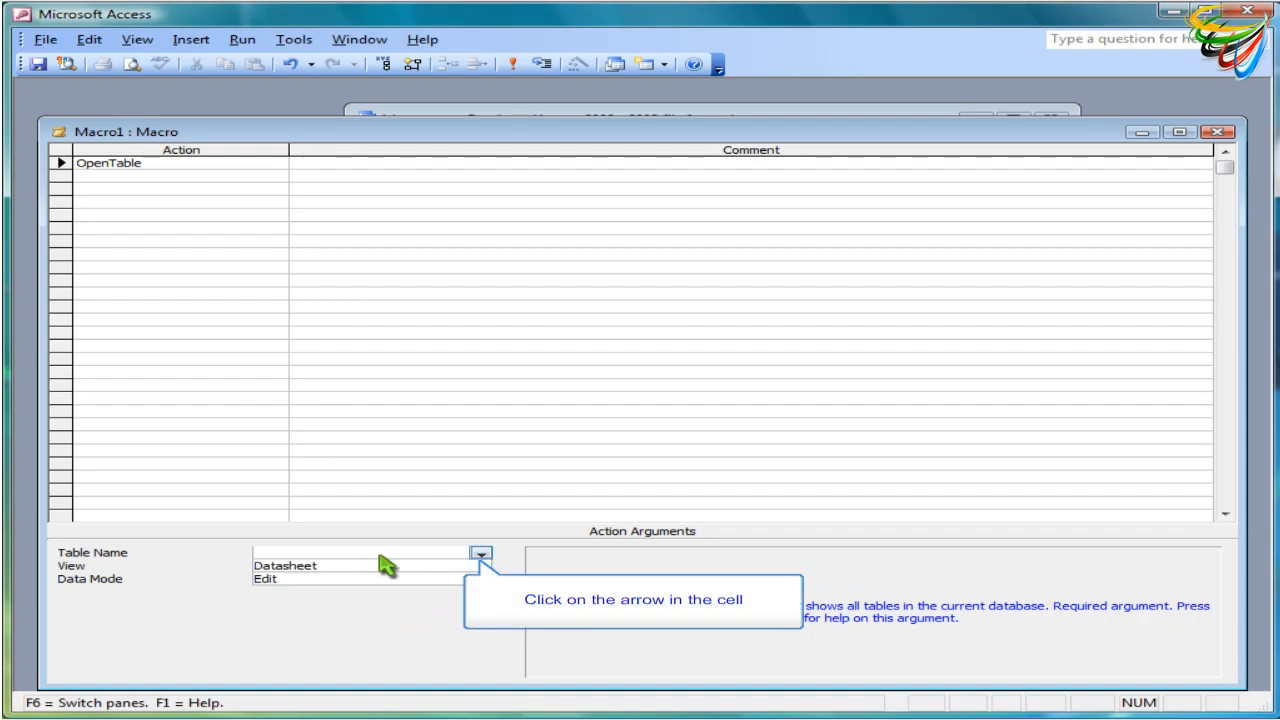
{"action": "left_click", "coordinate": [482, 555]}
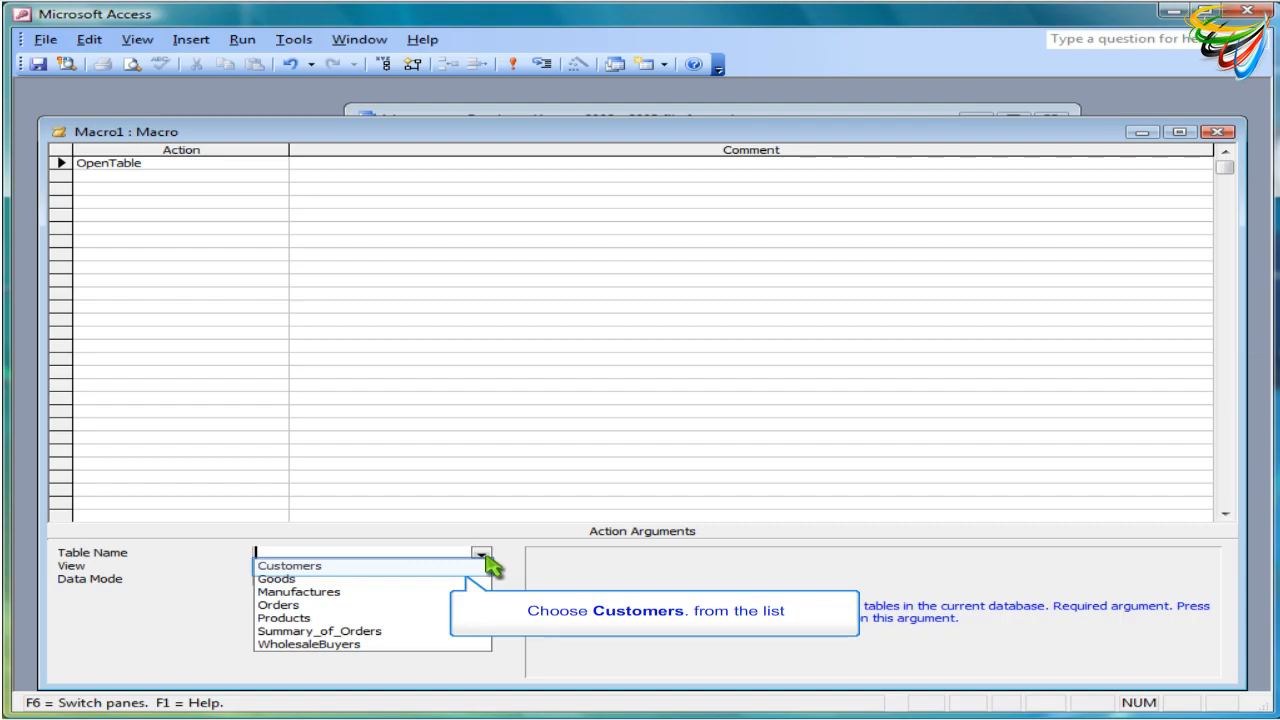
{"action": "left_click", "coordinate": [478, 576]}
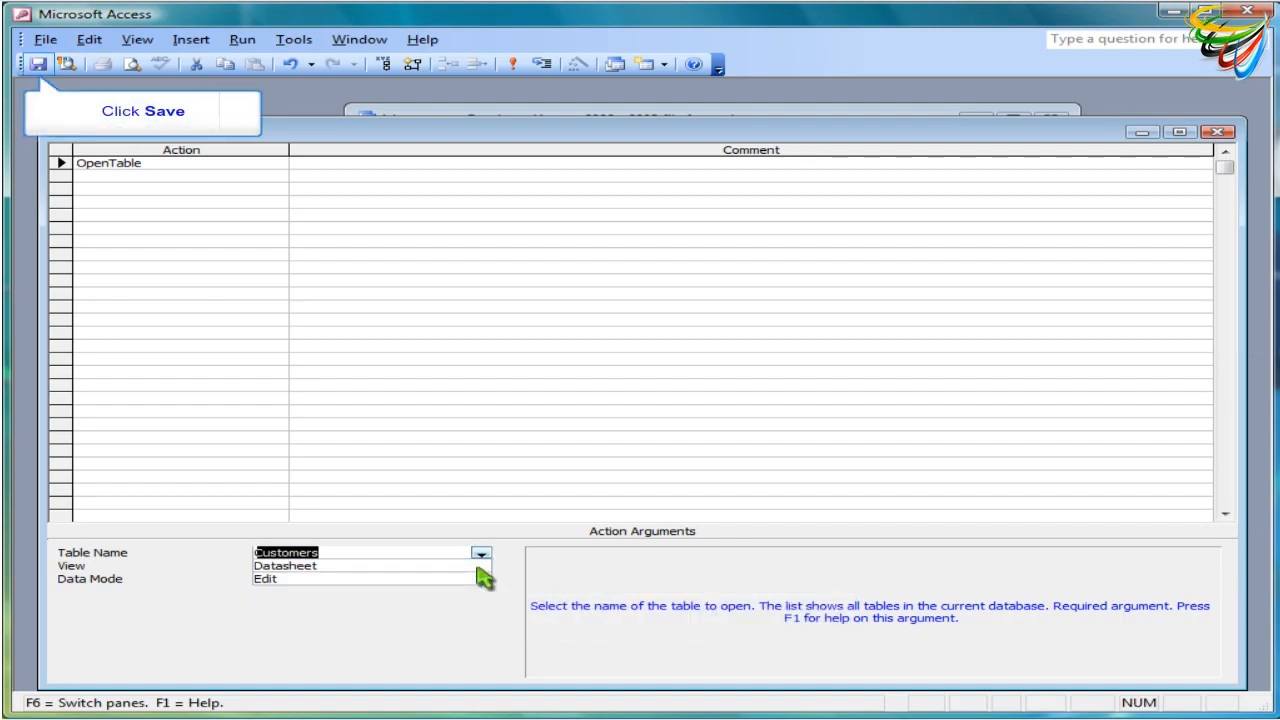
Save the OpenTable macro under the name "AutoKeys"
{"action": "left_click", "coordinate": [38, 65]}
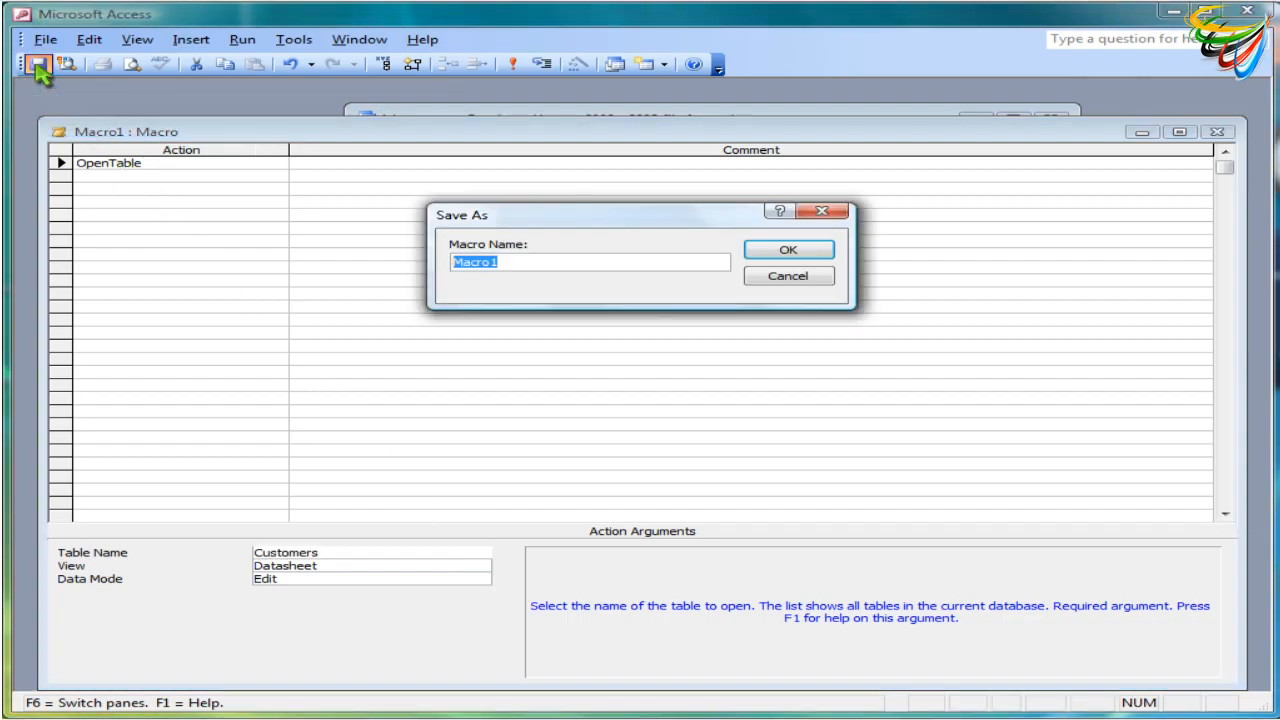
{"action": "key", "text": "Delete"}
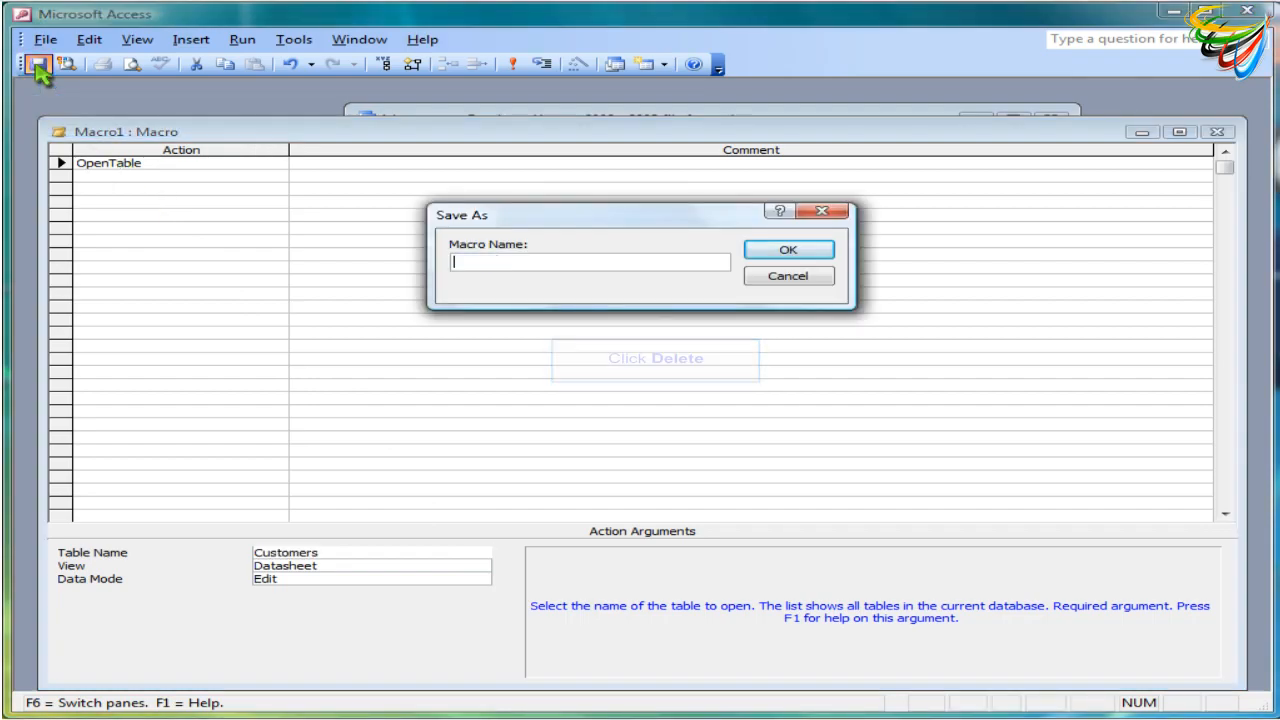
{"action": "type", "text": "AutoKeys"}
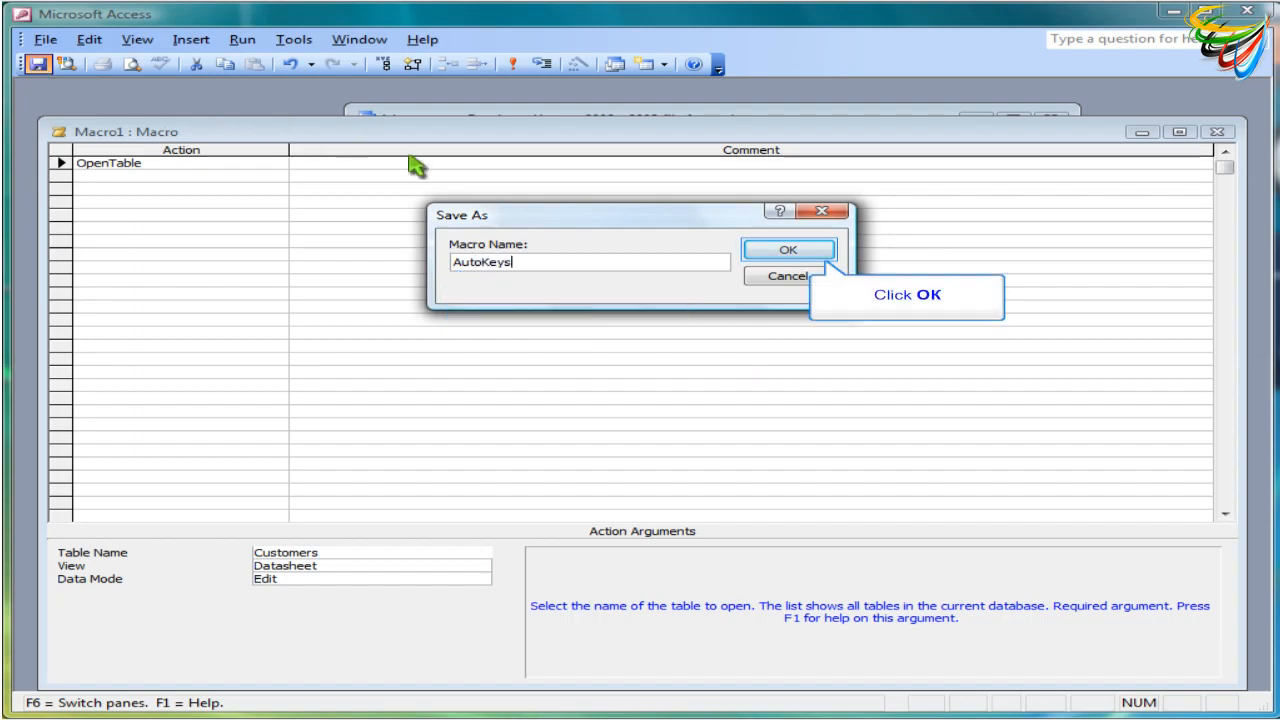
{"action": "left_click", "coordinate": [787, 252]}
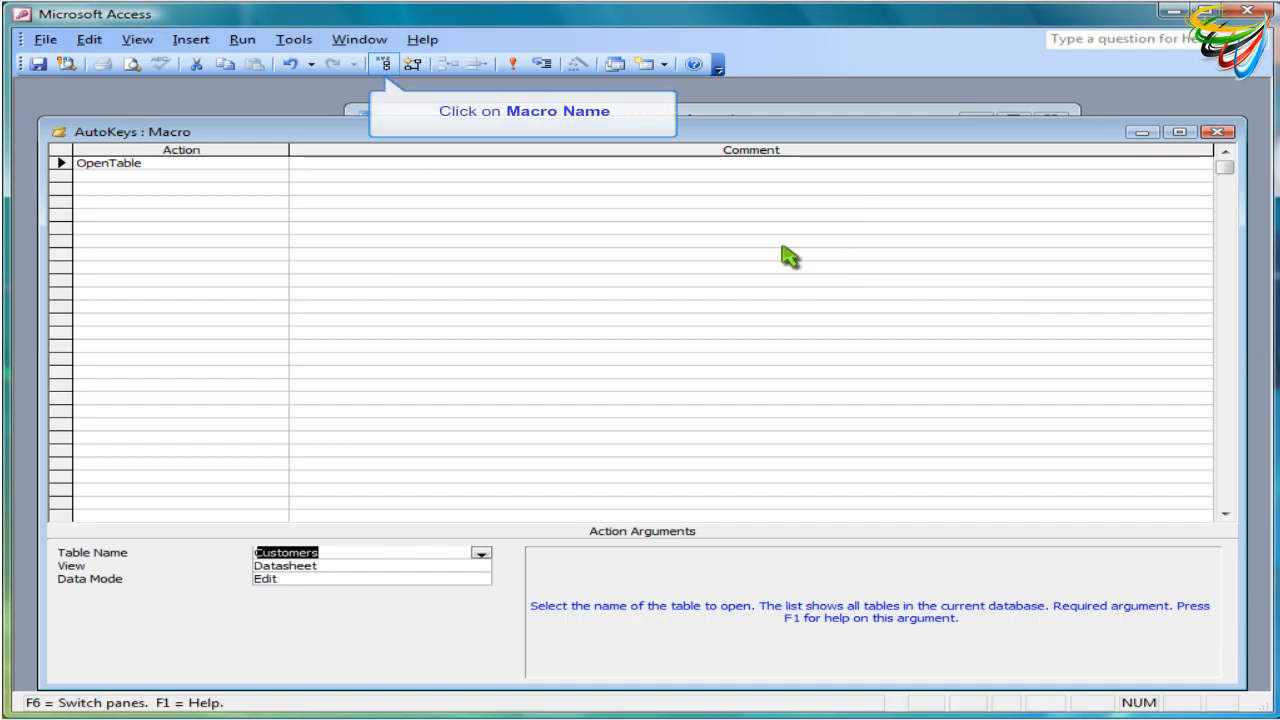
Show macro names in AutoKeys, name the OpenTable row ^O, then save and close the macro
{"action": "left_click", "coordinate": [385, 68]}
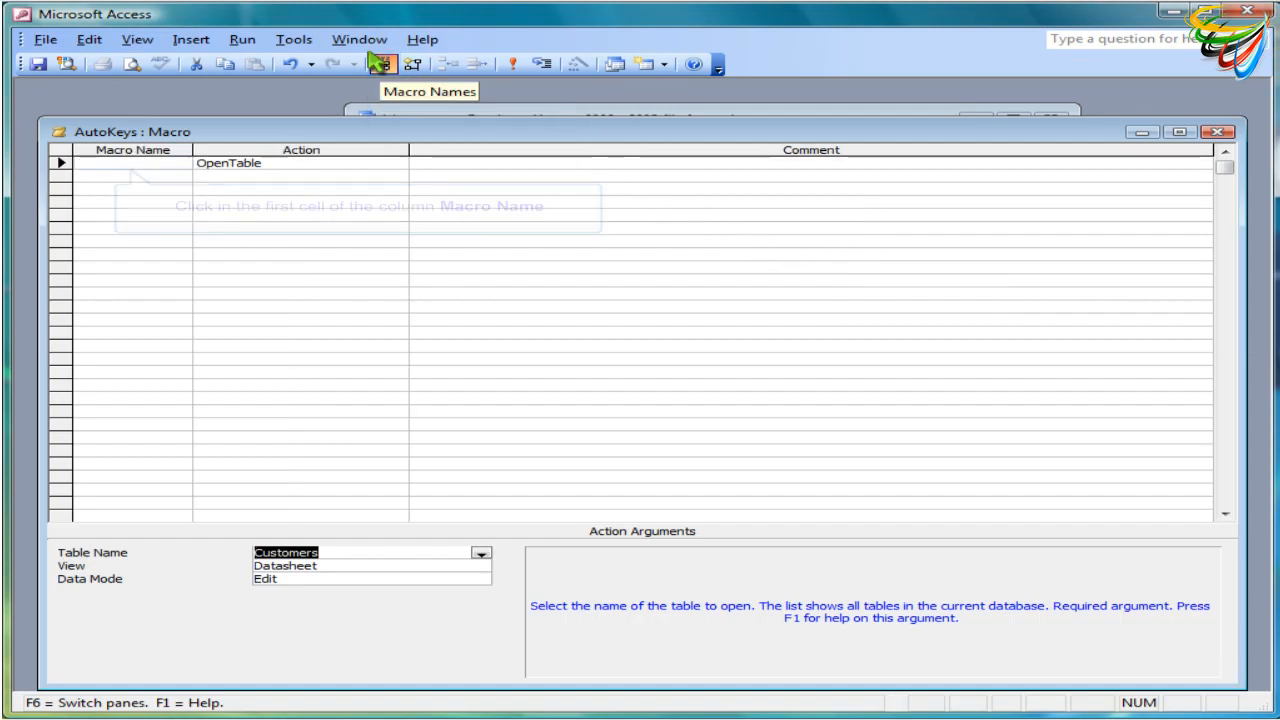
{"action": "left_click", "coordinate": [122, 175]}
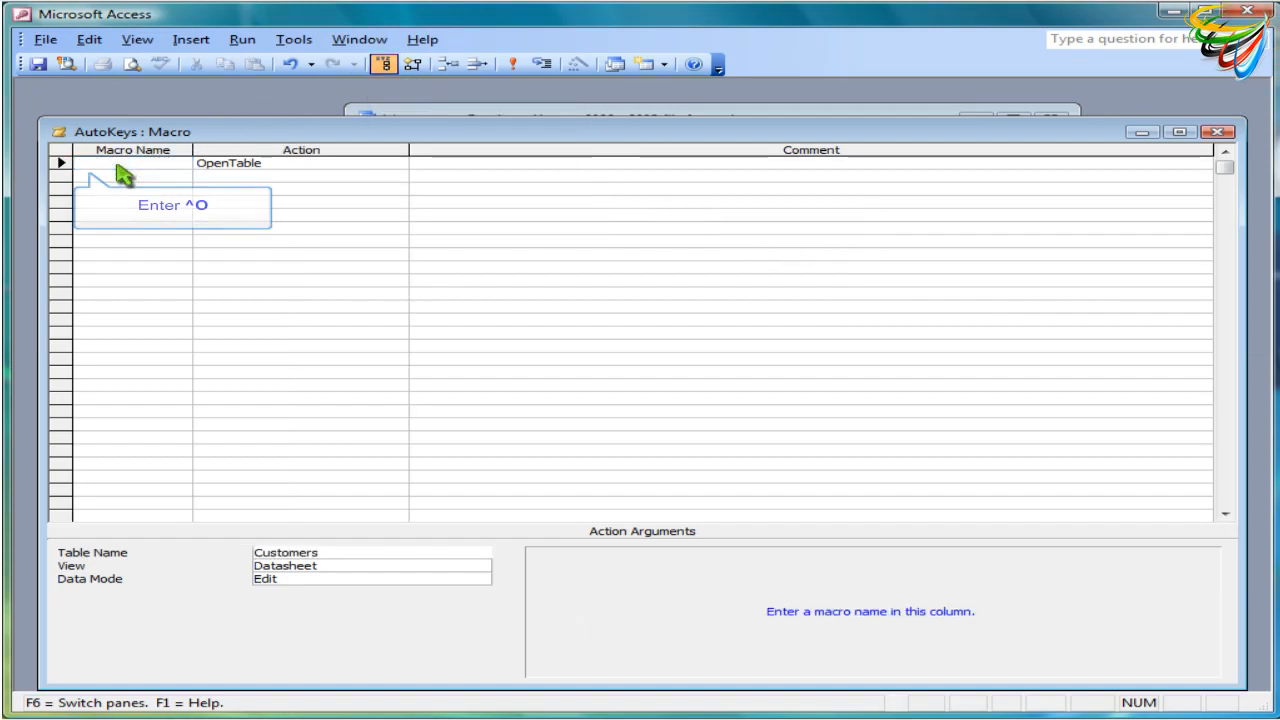
{"action": "type", "text": "^O"}
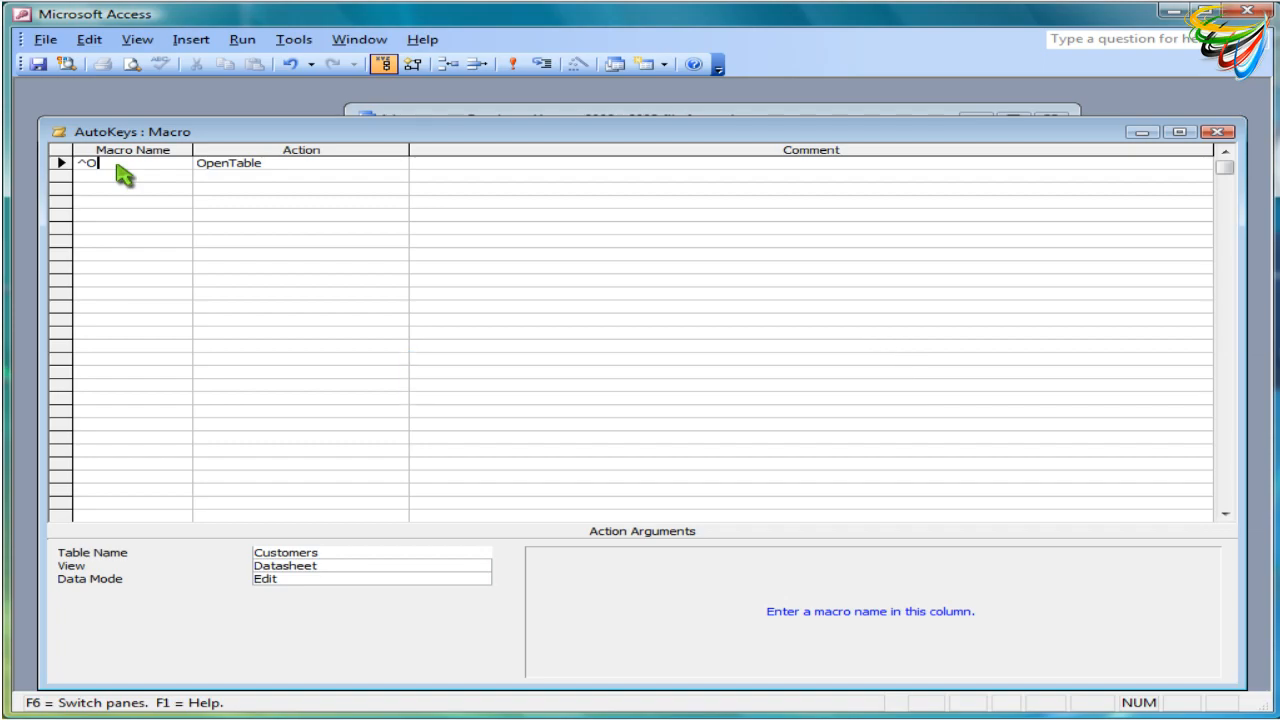
{"action": "left_click", "coordinate": [38, 64]}
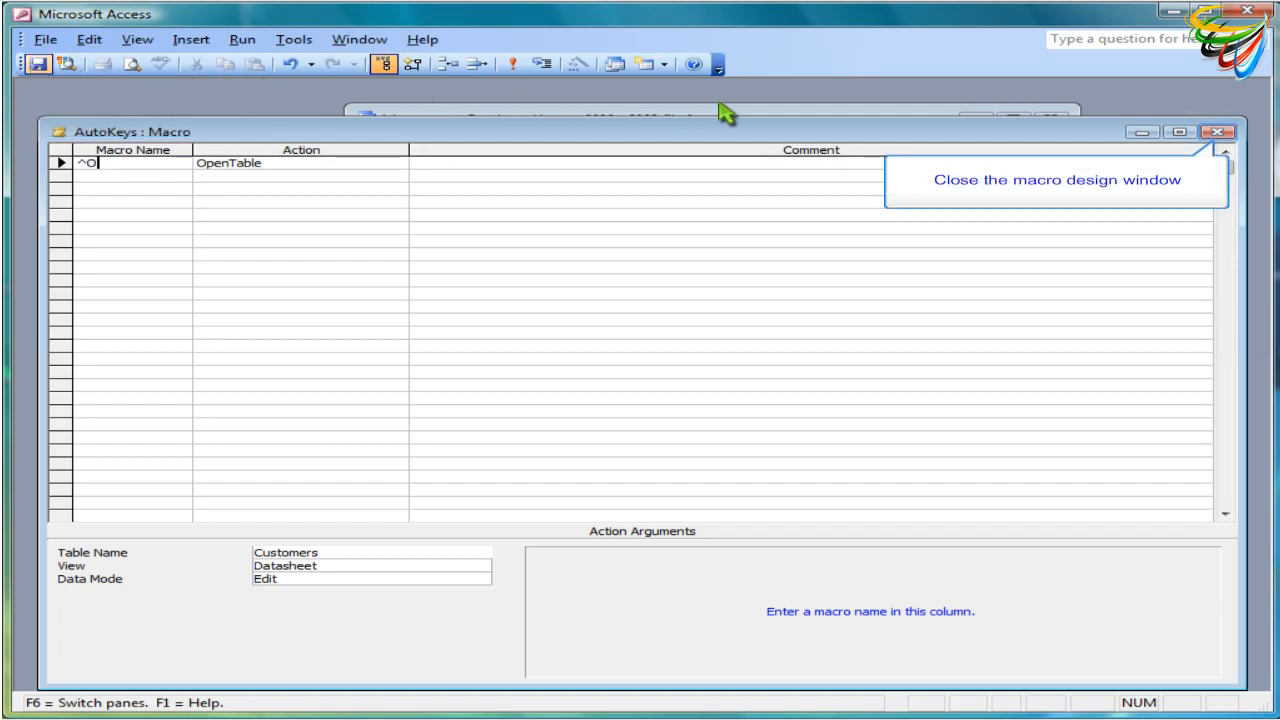
{"action": "left_click", "coordinate": [1217, 132]}
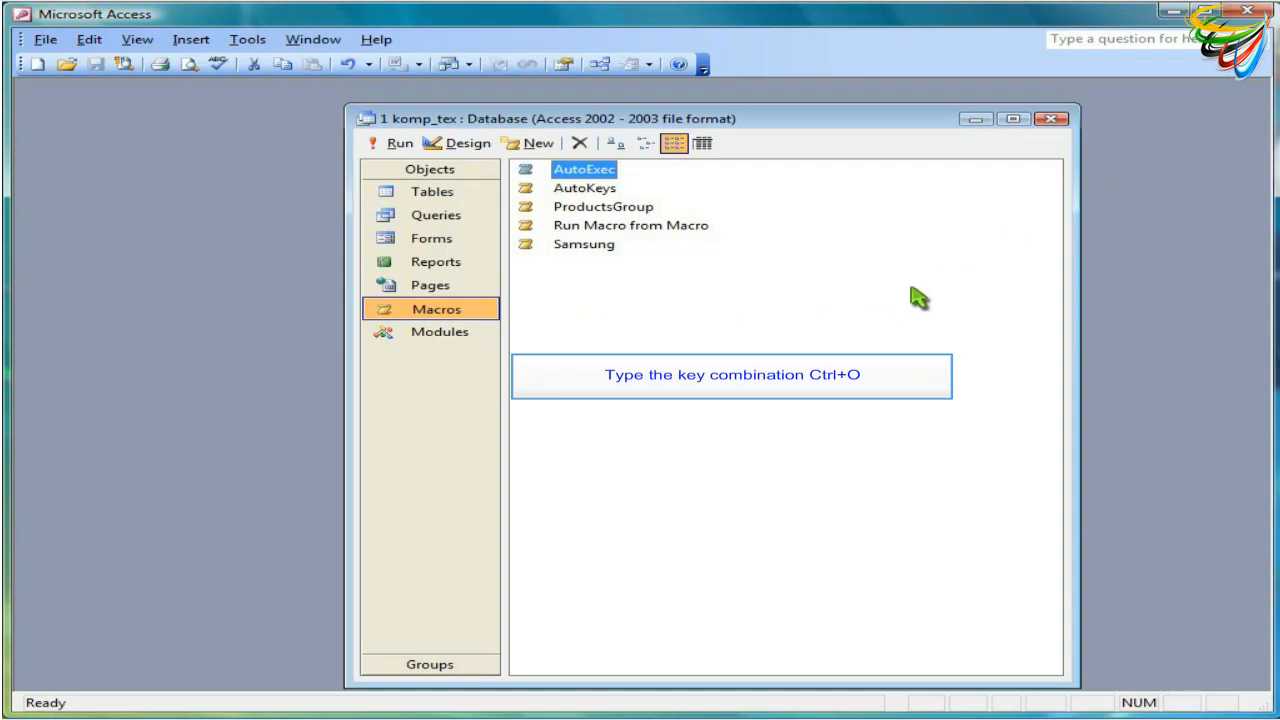
Trigger the ^O macro from AutoKeys to open the Customers table
{"action": "key", "text": "ctrl+o"}
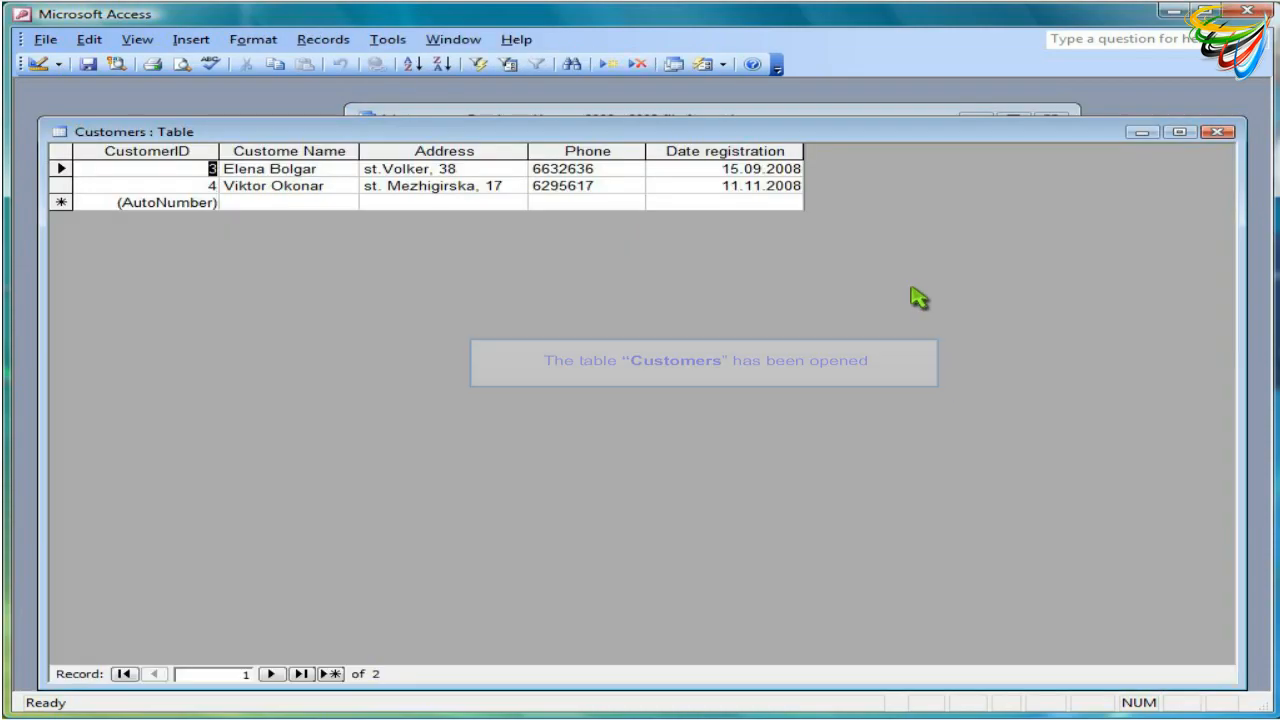